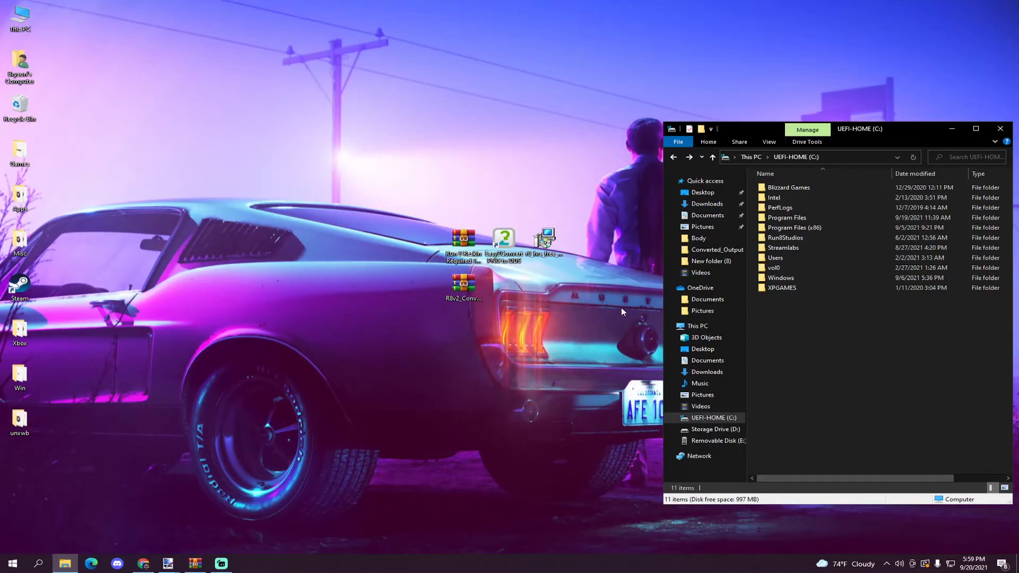
Open R8v2_Converter_Suite.zip in WinRAR and launch R8v2_Converter_Suite.exe
{"action": "left_click", "coordinate": [456, 289]}
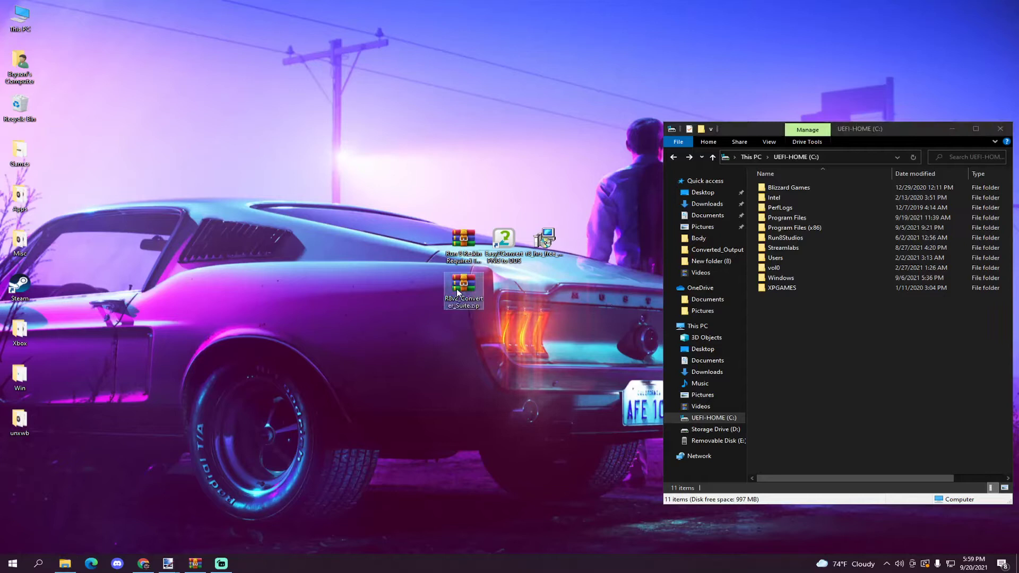
{"action": "double_click", "coordinate": [457, 288]}
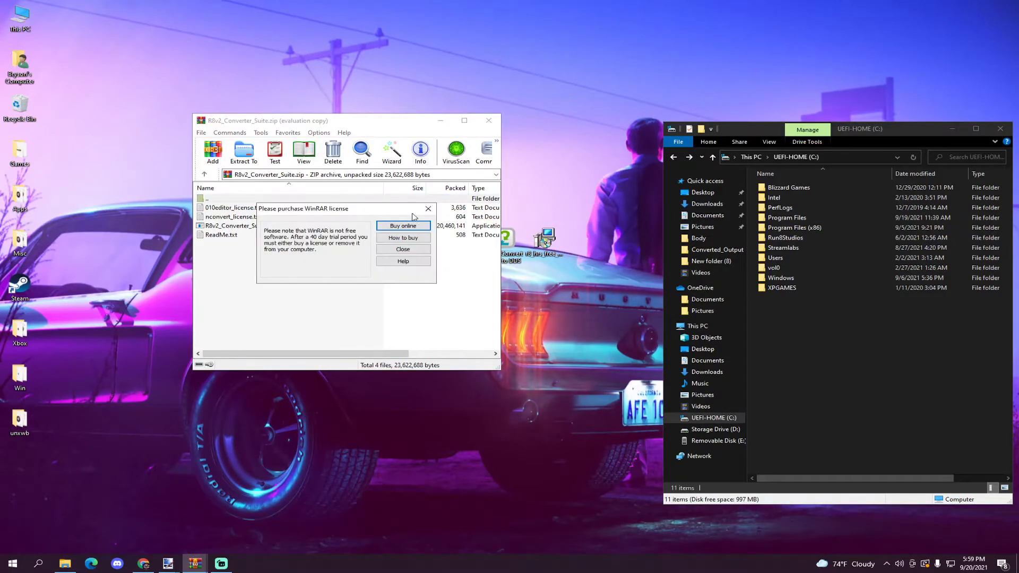
{"action": "left_click", "coordinate": [414, 217]}
{"action": "left_click", "coordinate": [291, 227]}
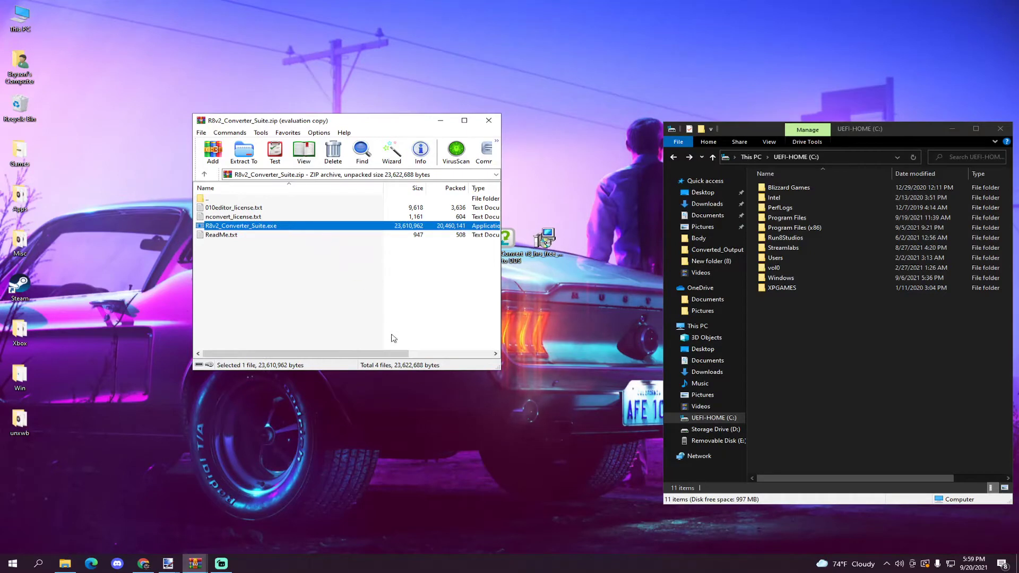
{"action": "key", "text": "Return"}
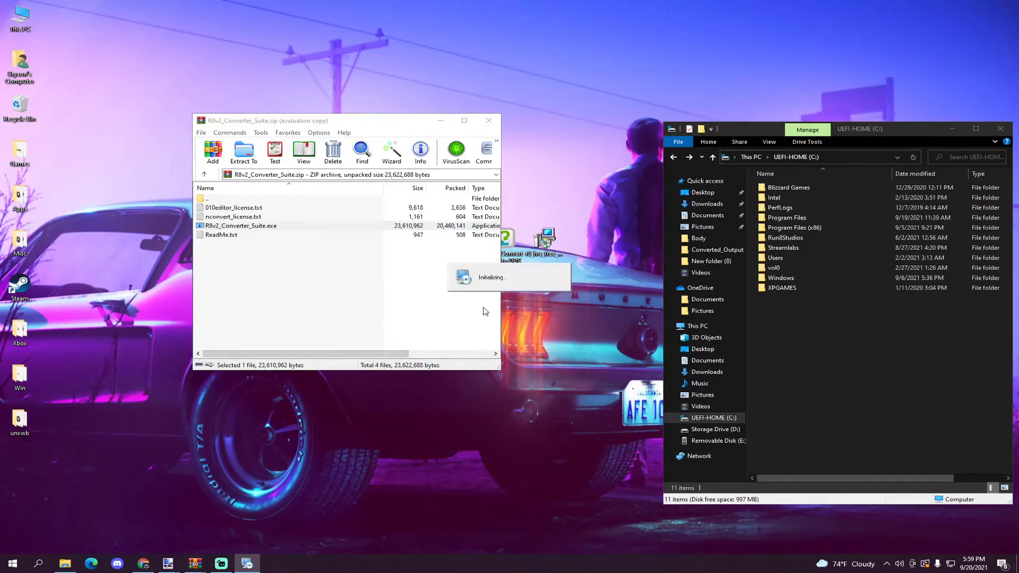
Install the Run 8 V2 Converter with default settings, skipping the optional 010 Editor setup
{"action": "left_click", "coordinate": [554, 366]}
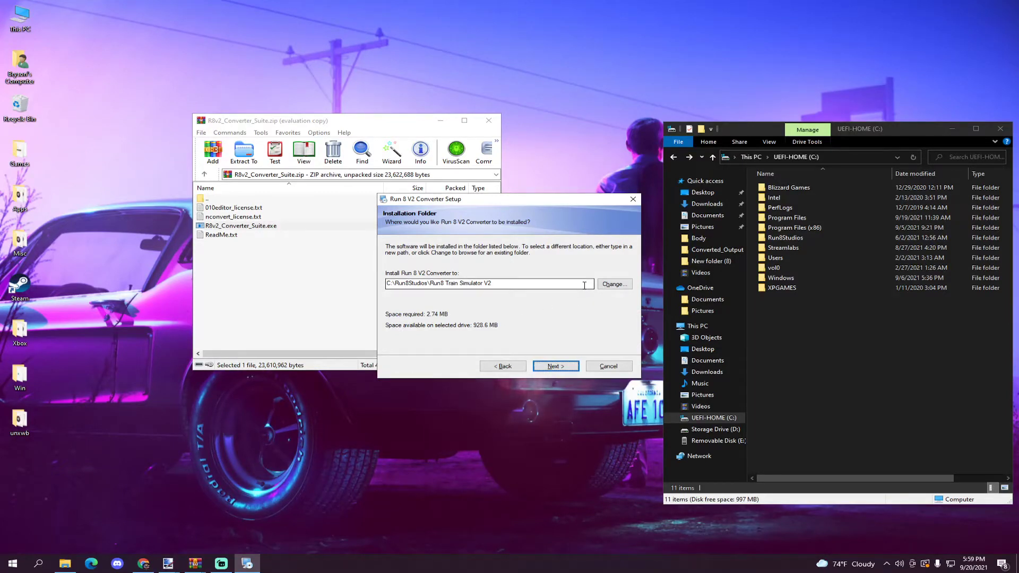
{"action": "left_click", "coordinate": [556, 365]}
{"action": "left_click", "coordinate": [555, 365]}
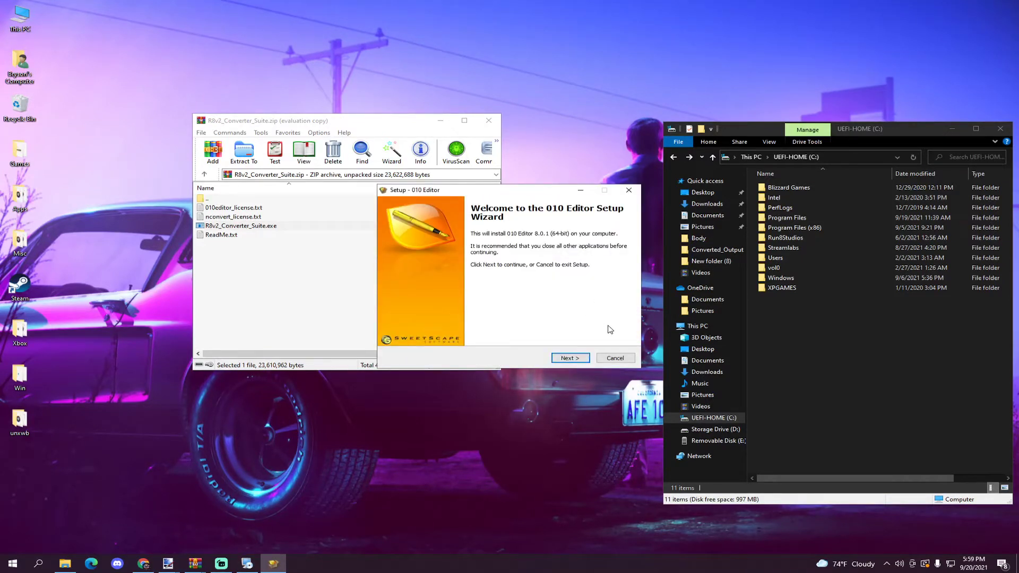
{"action": "left_click", "coordinate": [621, 195]}
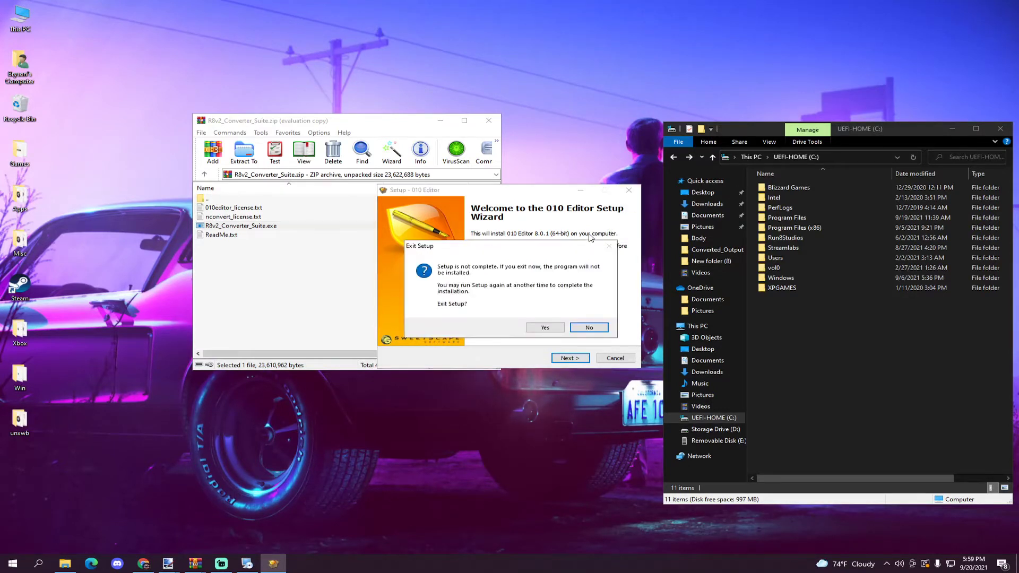
{"action": "left_click", "coordinate": [546, 328]}
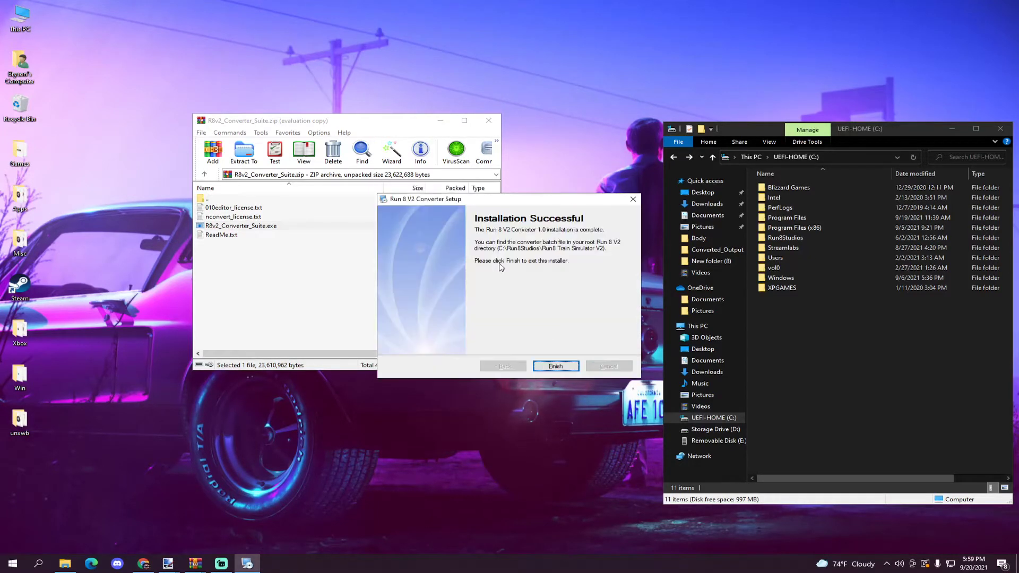
{"action": "left_click", "coordinate": [557, 365]}
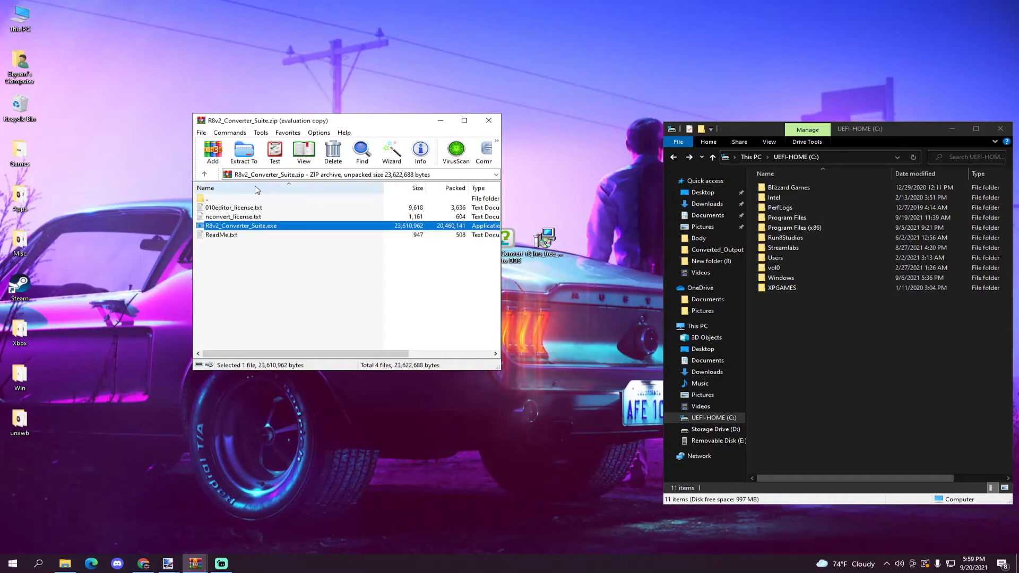
Open the Run 8 Reskin Required Tools archive and its folder listing Converted_Output.bat and png2dds.exe
{"action": "left_click", "coordinate": [489, 121]}
{"action": "double_click", "coordinate": [458, 241]}
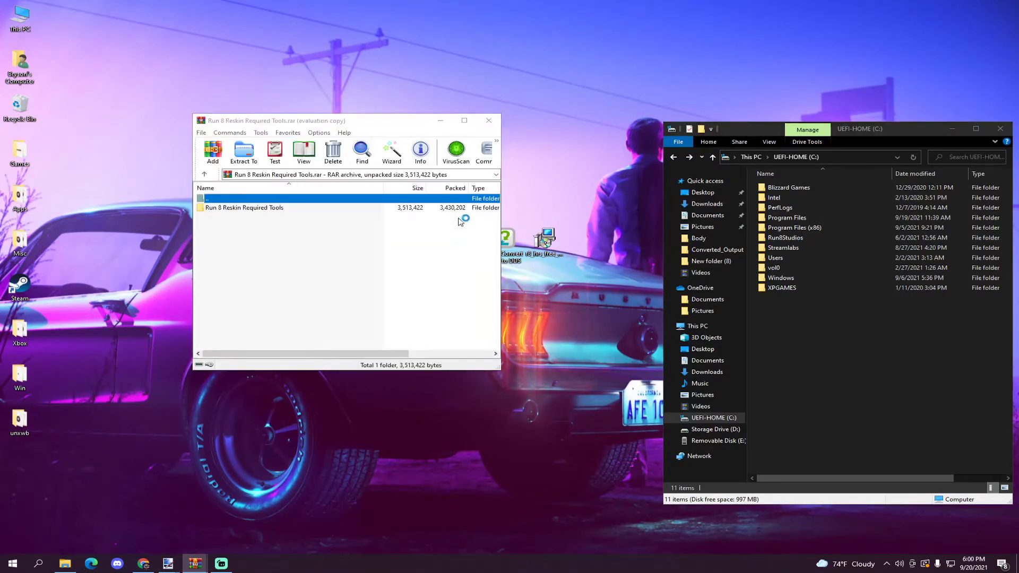
{"action": "left_click", "coordinate": [709, 127]}
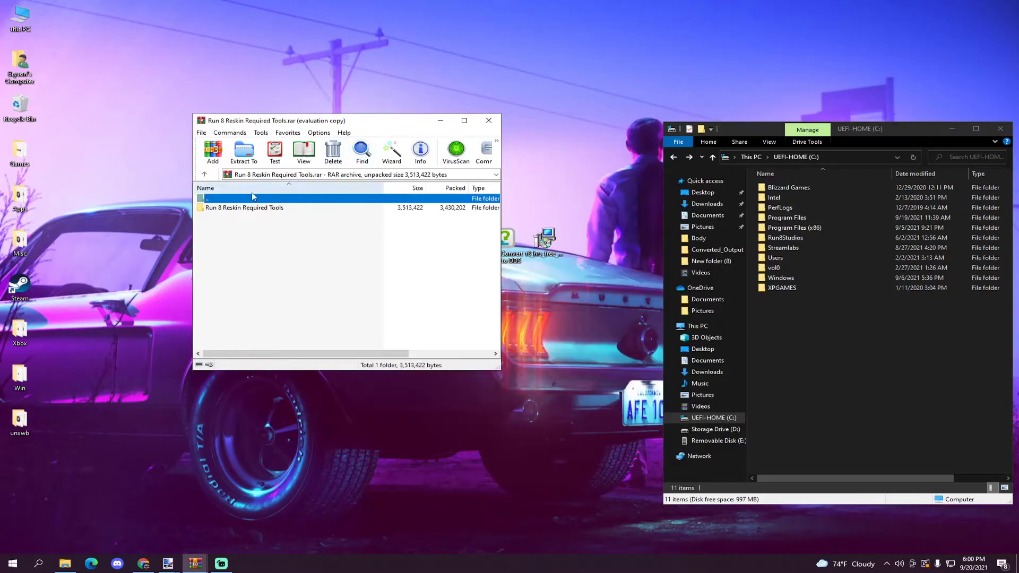
{"action": "double_click", "coordinate": [242, 208]}
{"action": "left_click", "coordinate": [259, 228]}
{"action": "left_click", "coordinate": [255, 210]}
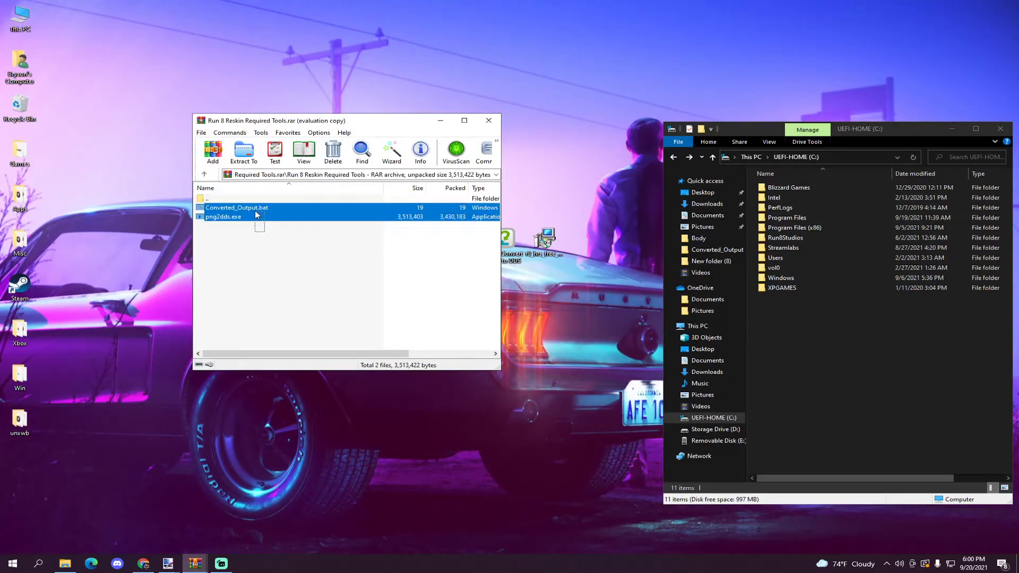
{"action": "left_click", "coordinate": [252, 227]}
{"action": "left_click_drag", "start_coordinate": [264, 228], "coordinate": [252, 210]}
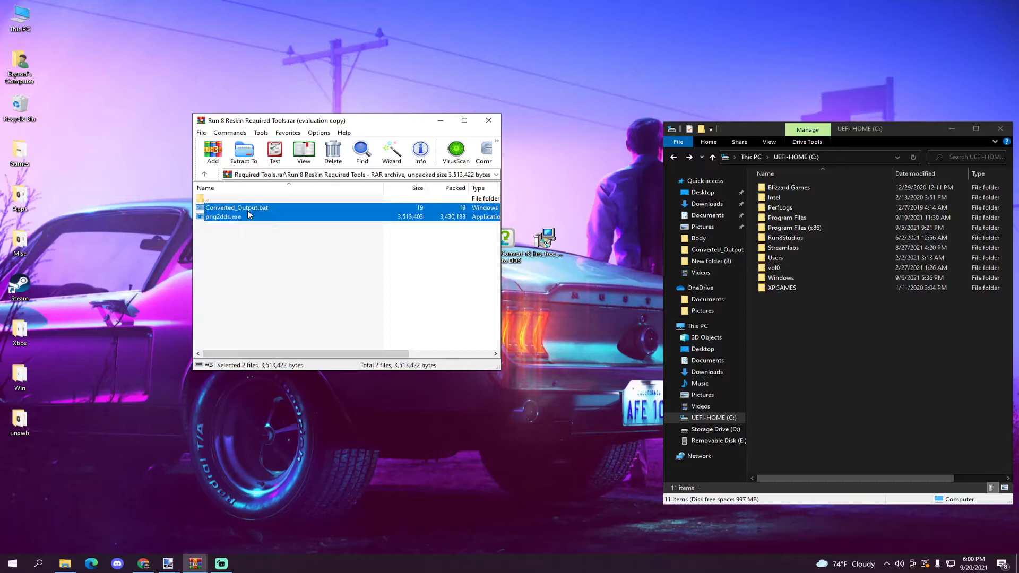
{"action": "left_click", "coordinate": [273, 244]}
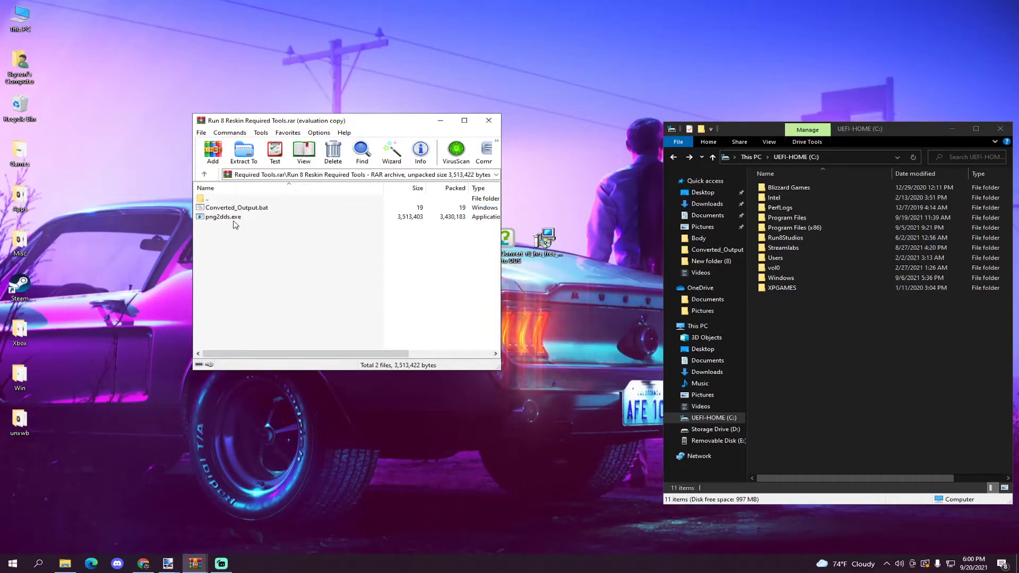
Install Easy2Convert PNG to DDS from png2dds.exe with a desktop shortcut
{"action": "left_click", "coordinate": [236, 220]}
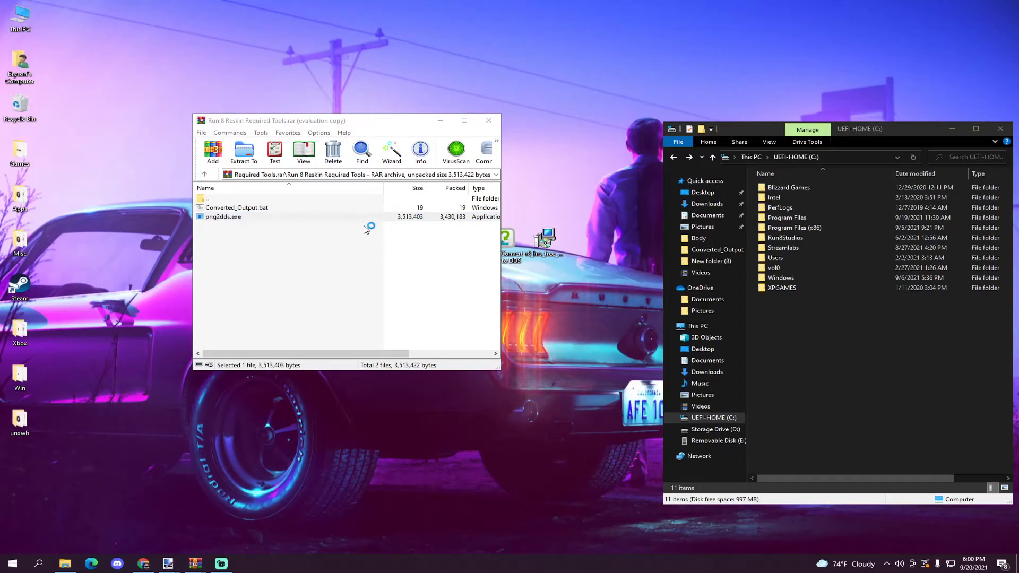
{"action": "left_click", "coordinate": [455, 329]}
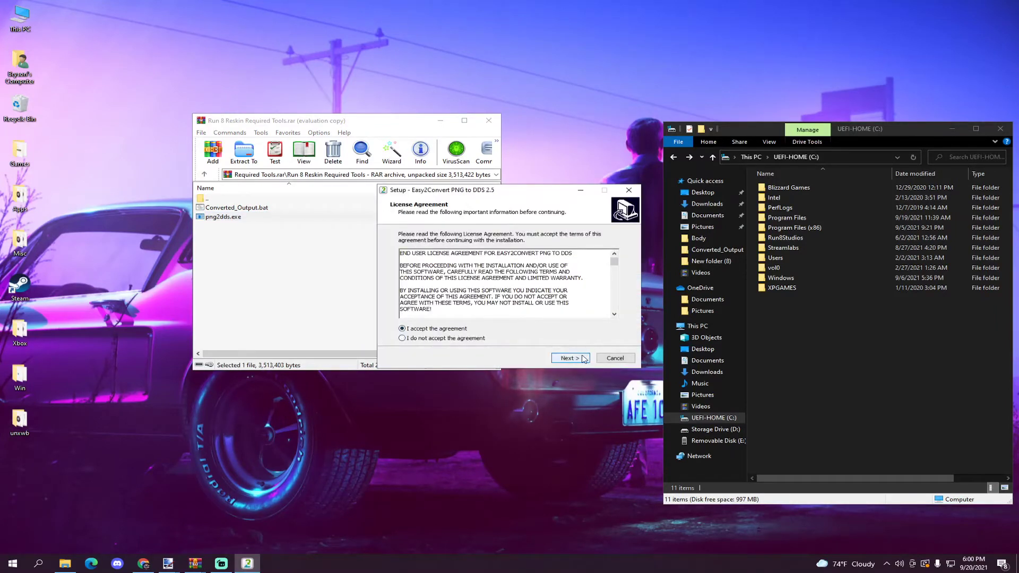
{"action": "left_click", "coordinate": [584, 359]}
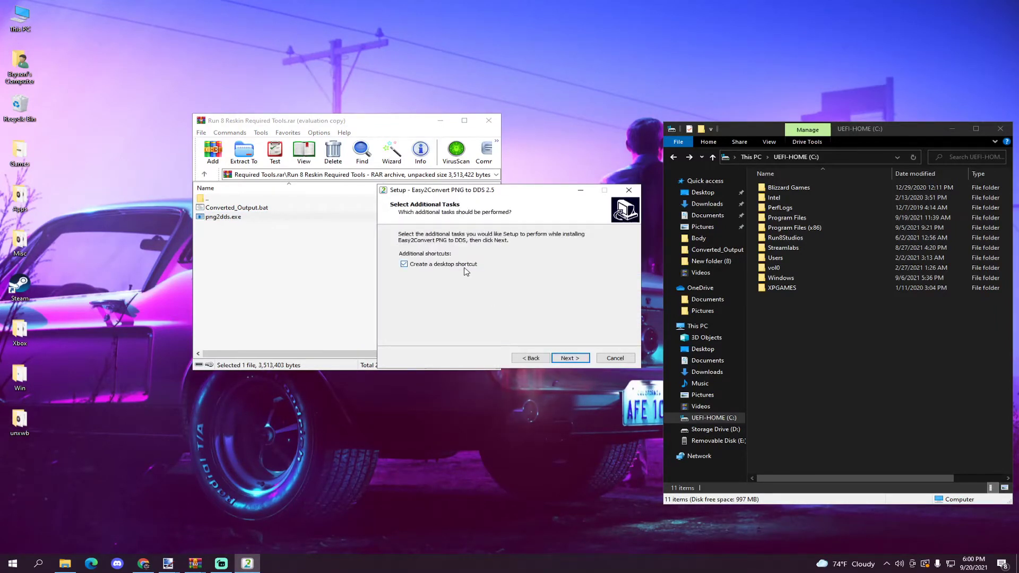
{"action": "left_click", "coordinate": [569, 358]}
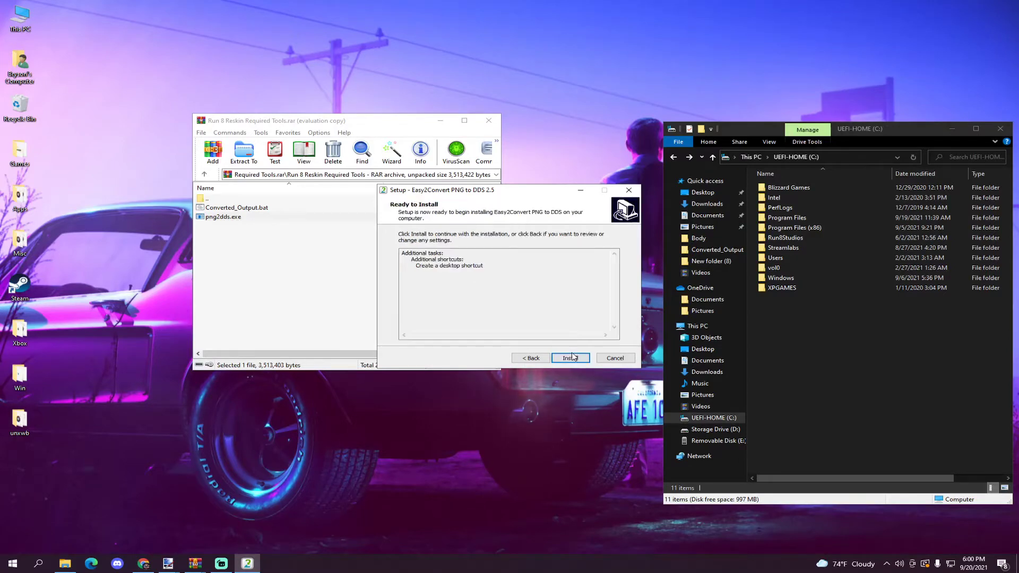
{"action": "left_click", "coordinate": [614, 358]}
{"action": "left_click", "coordinate": [545, 326]}
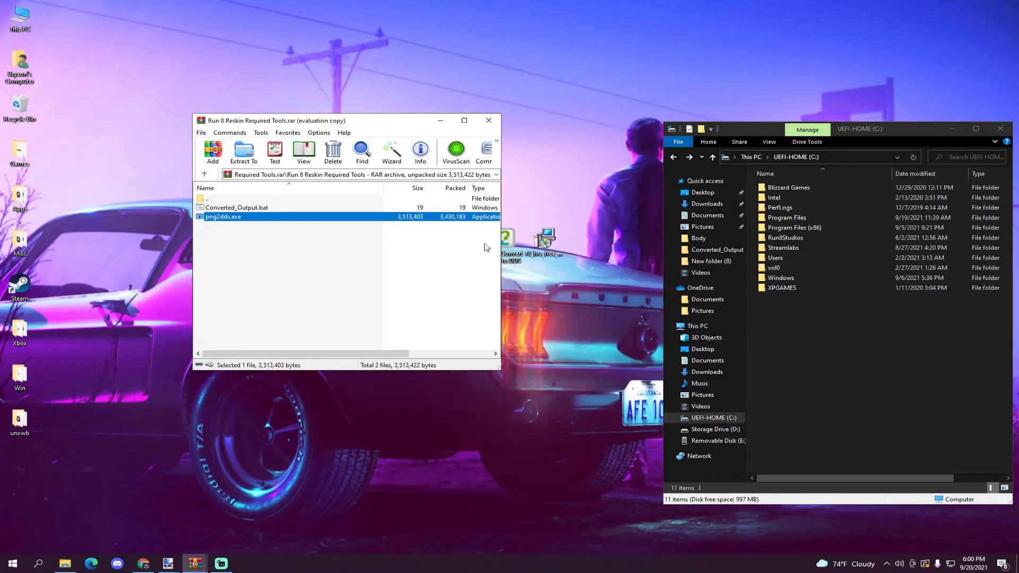
{"action": "left_click_drag", "start_coordinate": [342, 123], "coordinate": [165, 111]}
{"action": "left_click_drag", "start_coordinate": [504, 238], "coordinate": [561, 135]}
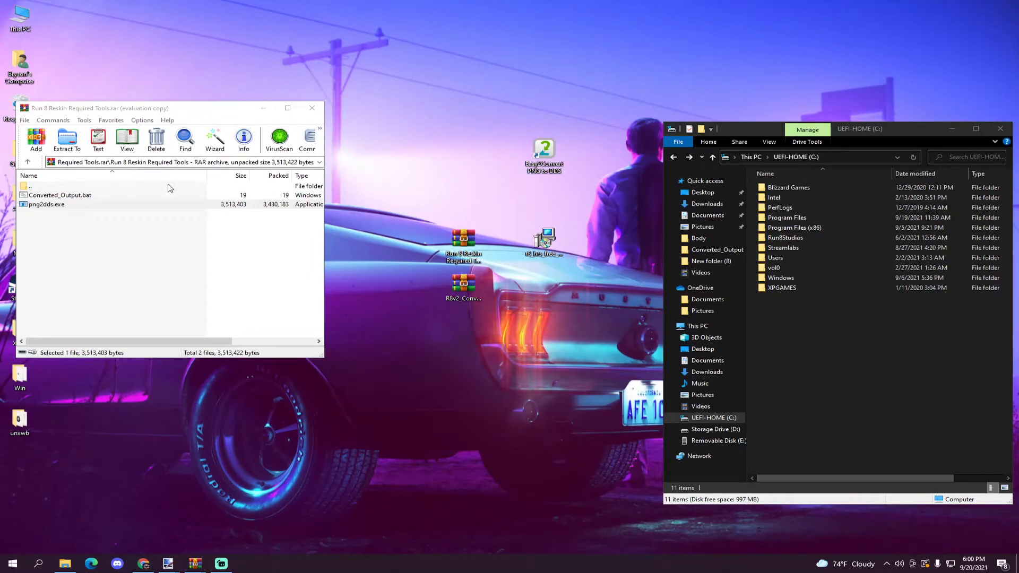
Copy Converted_Output.bat into the Run8 Train Simulator V2 folder, replacing the existing file
{"action": "double_click", "coordinate": [784, 239]}
{"action": "double_click", "coordinate": [788, 189]}
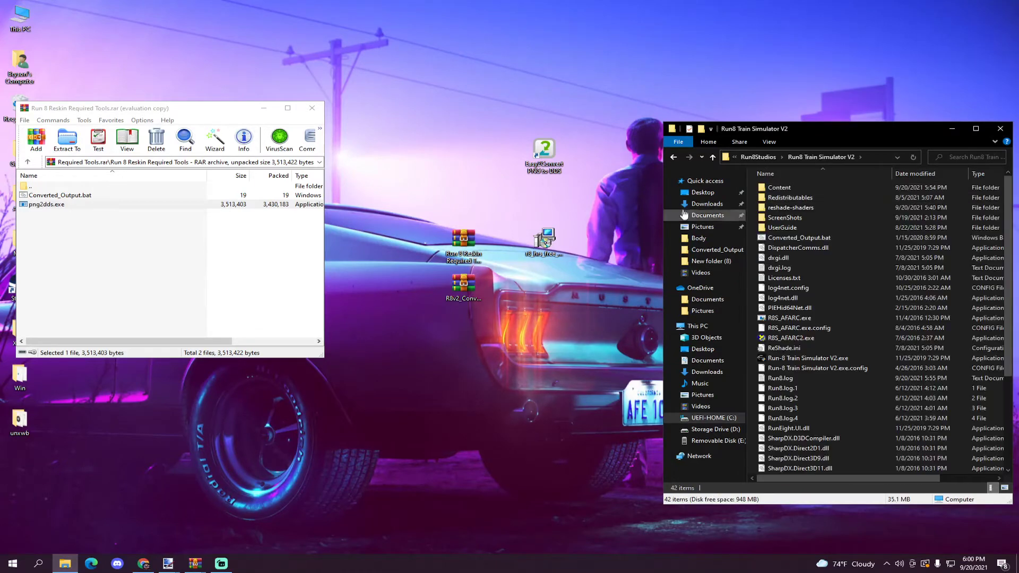
{"action": "left_click", "coordinate": [85, 199]}
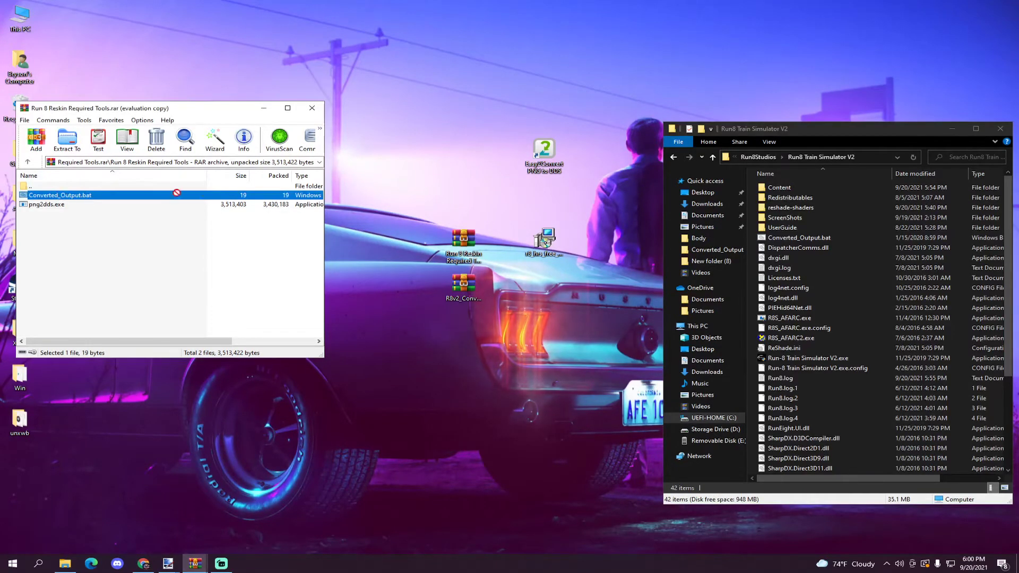
{"action": "left_click_drag", "start_coordinate": [176, 192], "coordinate": [785, 241]}
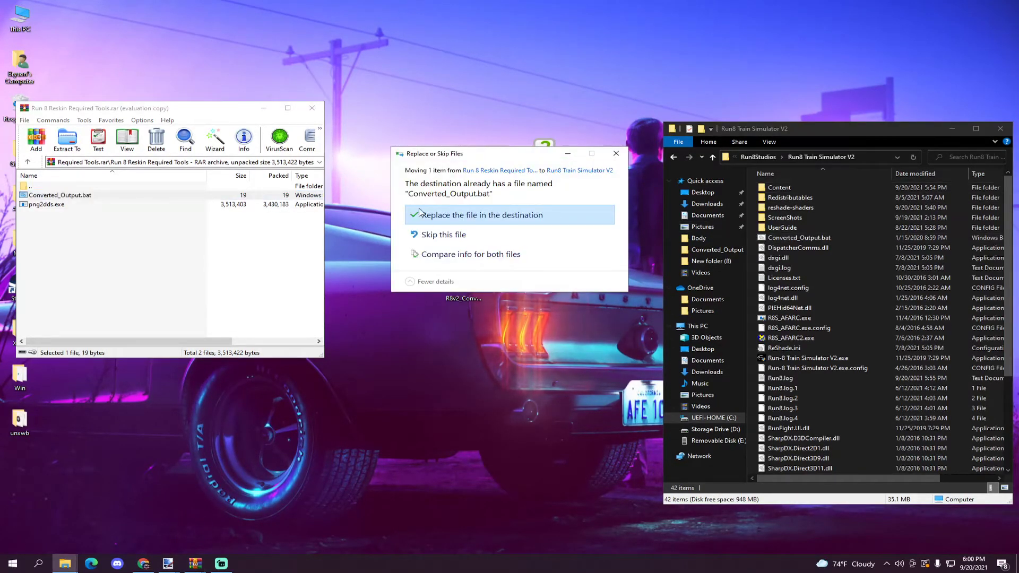
{"action": "left_click", "coordinate": [420, 214]}
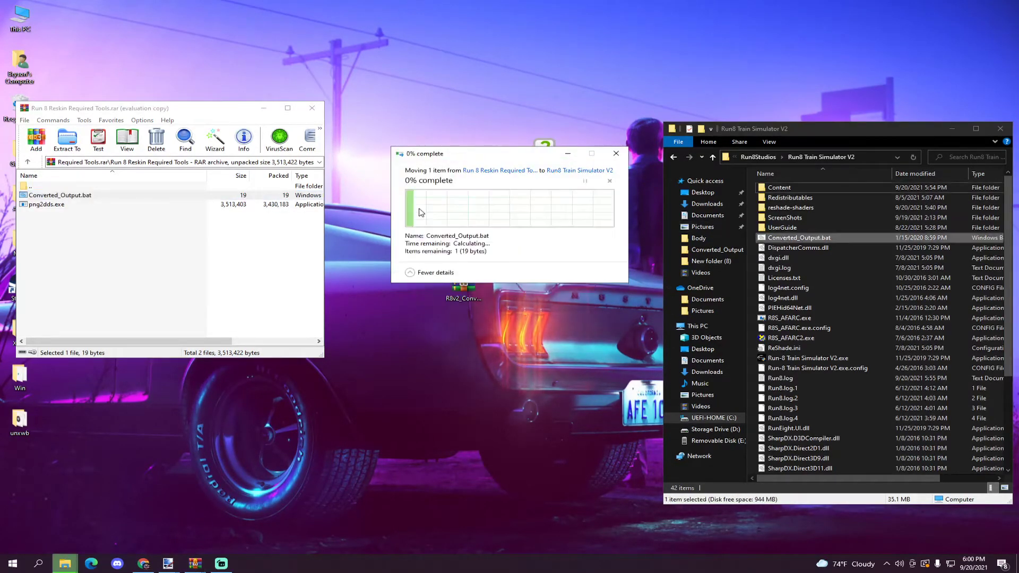
{"action": "left_click", "coordinate": [311, 110]}
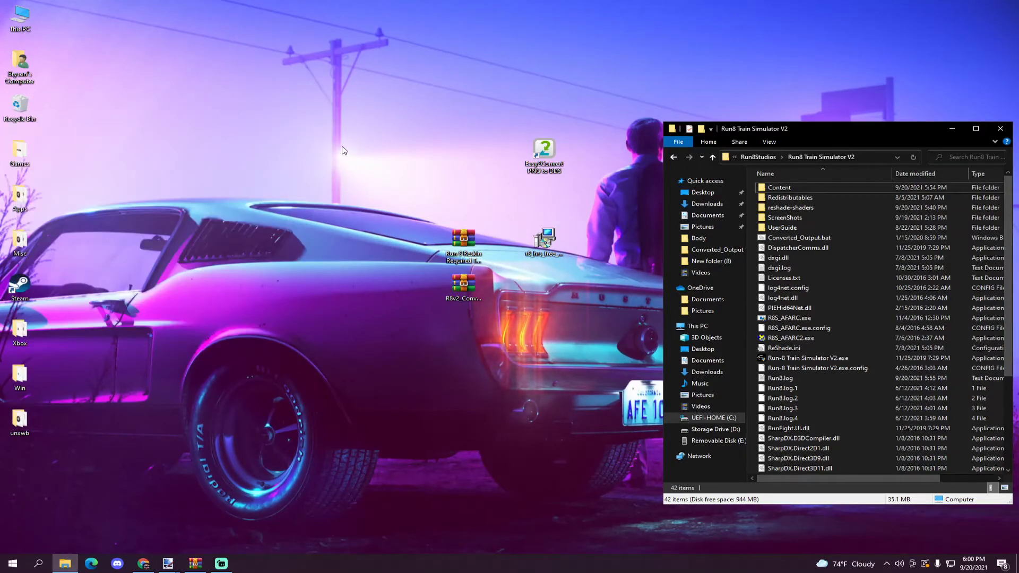
Copy TX8toPNG_Converter.bat into Content\V2RailVehicles\Body, replacing the existing copy
{"action": "scroll", "coordinate": [771, 378], "scroll_direction": "down", "scroll_amount": 4}
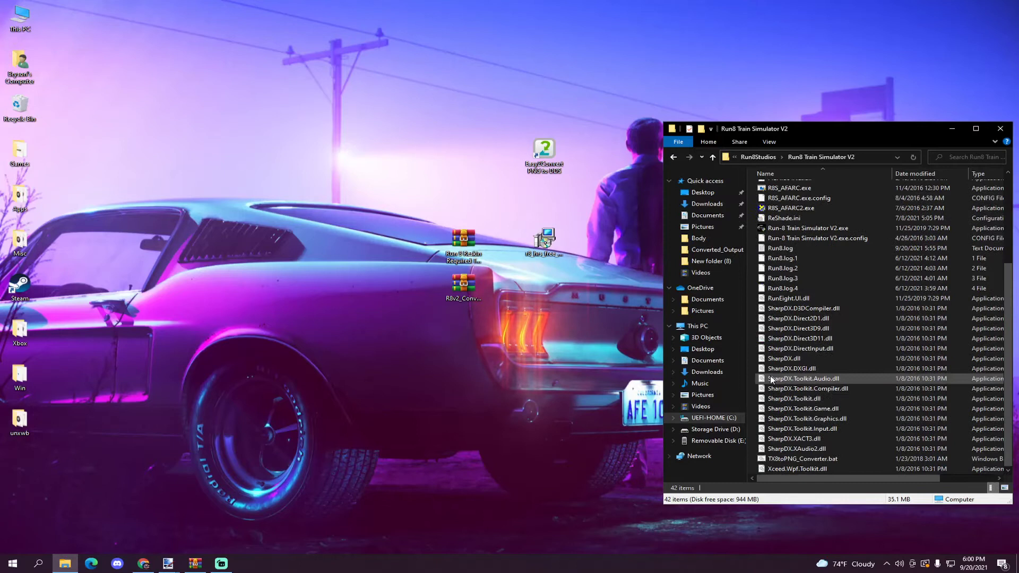
{"action": "left_click", "coordinate": [786, 461]}
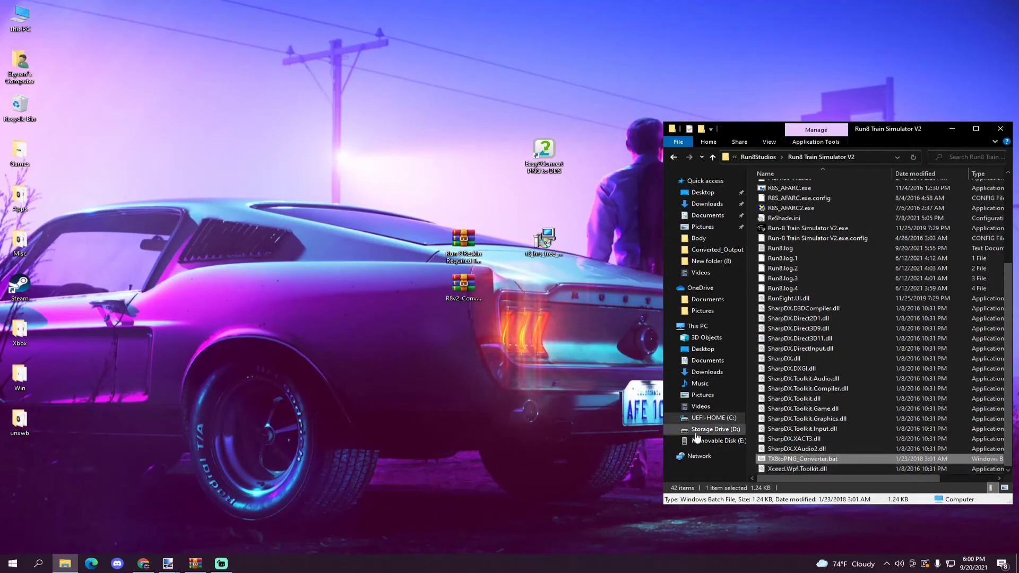
{"action": "right_click", "coordinate": [785, 460]}
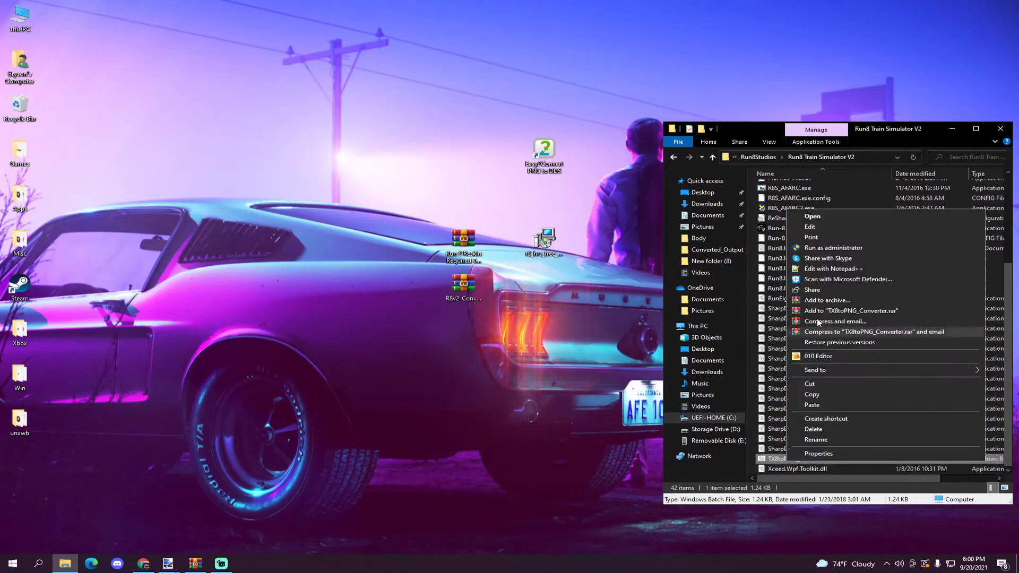
{"action": "left_click", "coordinate": [810, 393]}
{"action": "scroll", "coordinate": [849, 318], "scroll_direction": "up", "scroll_amount": 5}
{"action": "left_click", "coordinate": [788, 188]}
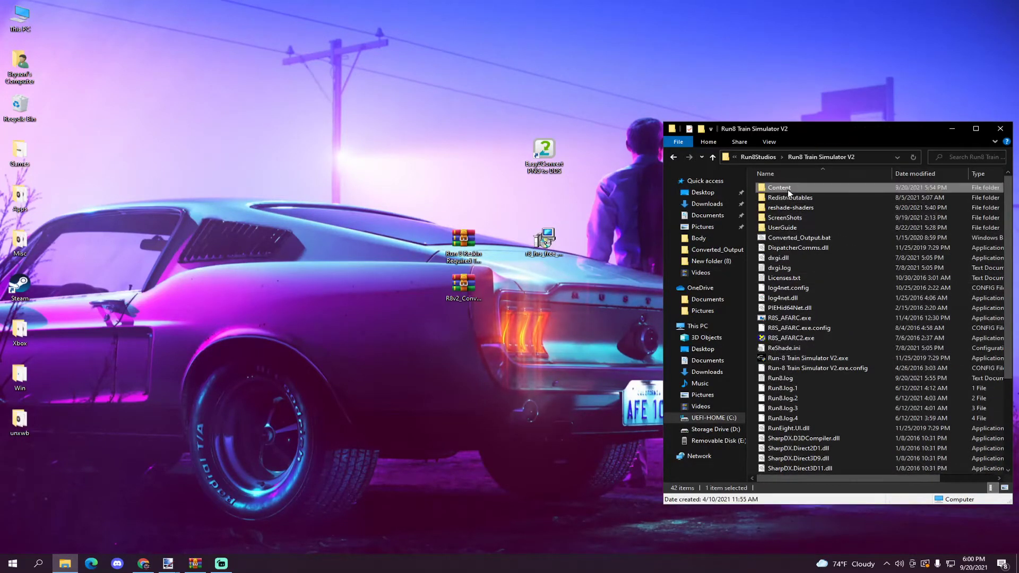
{"action": "double_click", "coordinate": [787, 189]}
{"action": "double_click", "coordinate": [787, 278]}
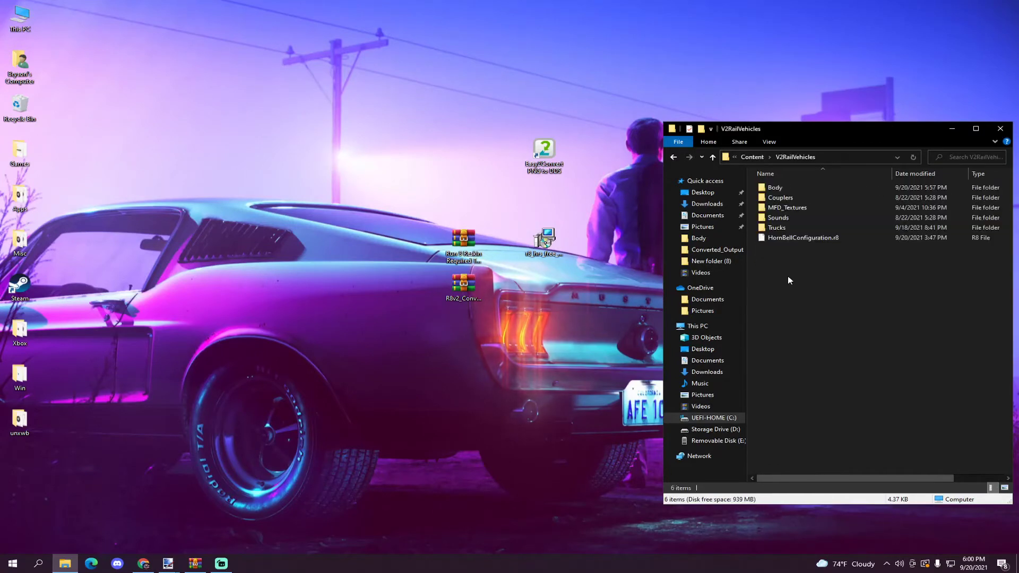
{"action": "double_click", "coordinate": [783, 188]}
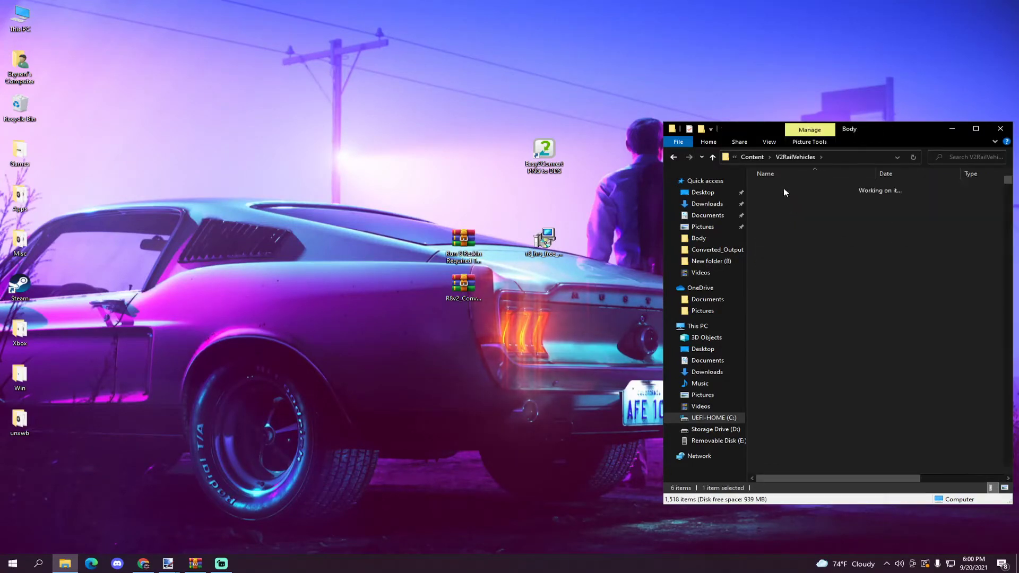
{"action": "key", "text": "ctrl+v"}
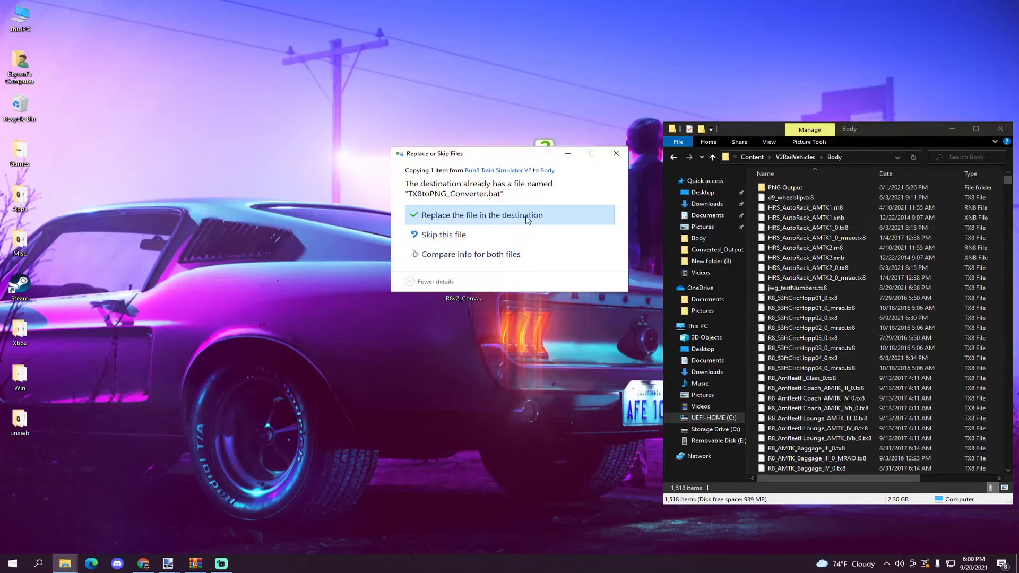
{"action": "left_click", "coordinate": [510, 213]}
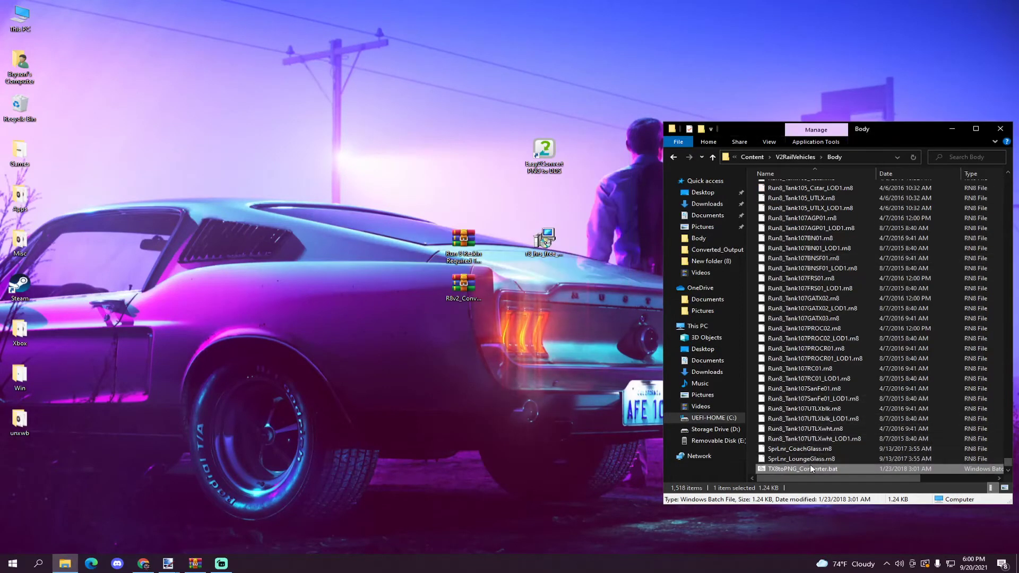
{"action": "right_click", "coordinate": [810, 470]}
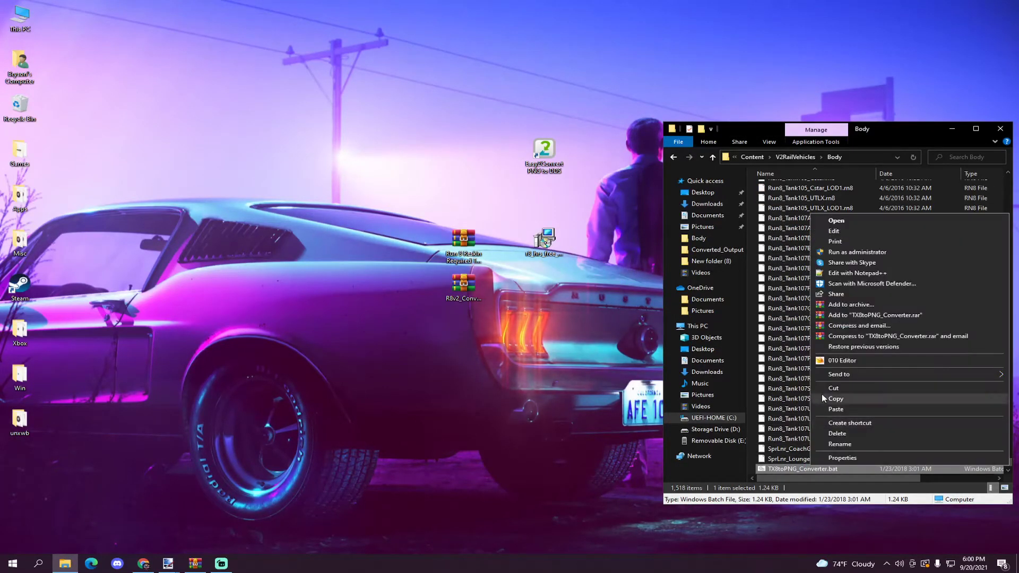
Run TX8toPNG_Converter.bat as administrator with option 1 (just this folder), then close the console
{"action": "left_click", "coordinate": [835, 254]}
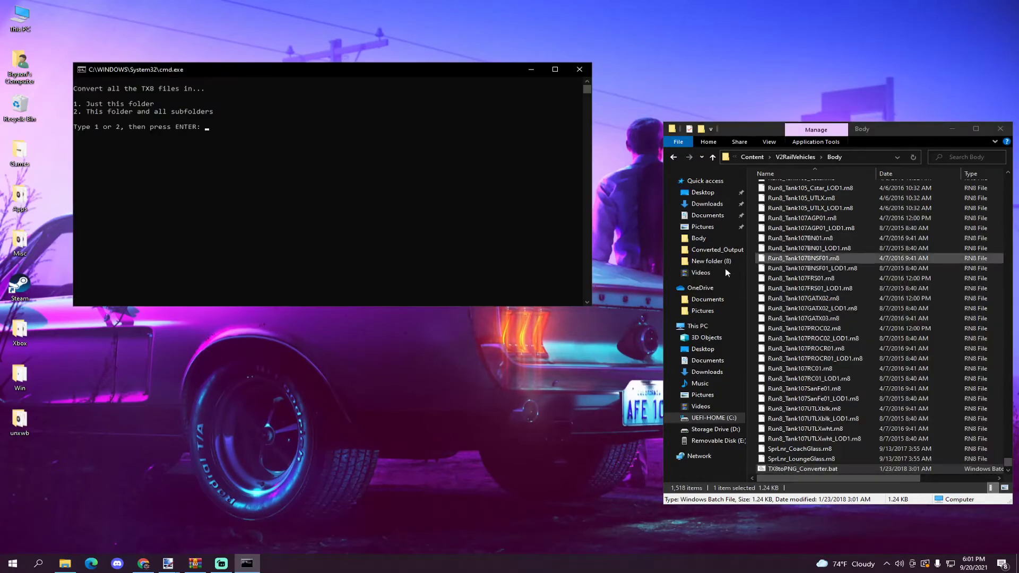
{"action": "type", "text": "1"}
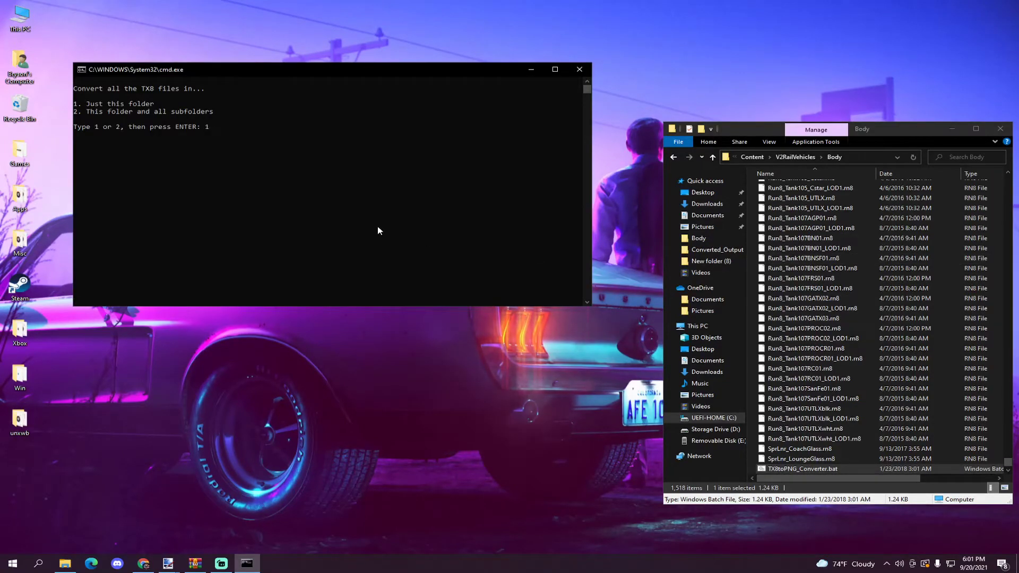
{"action": "left_click", "coordinate": [579, 70]}
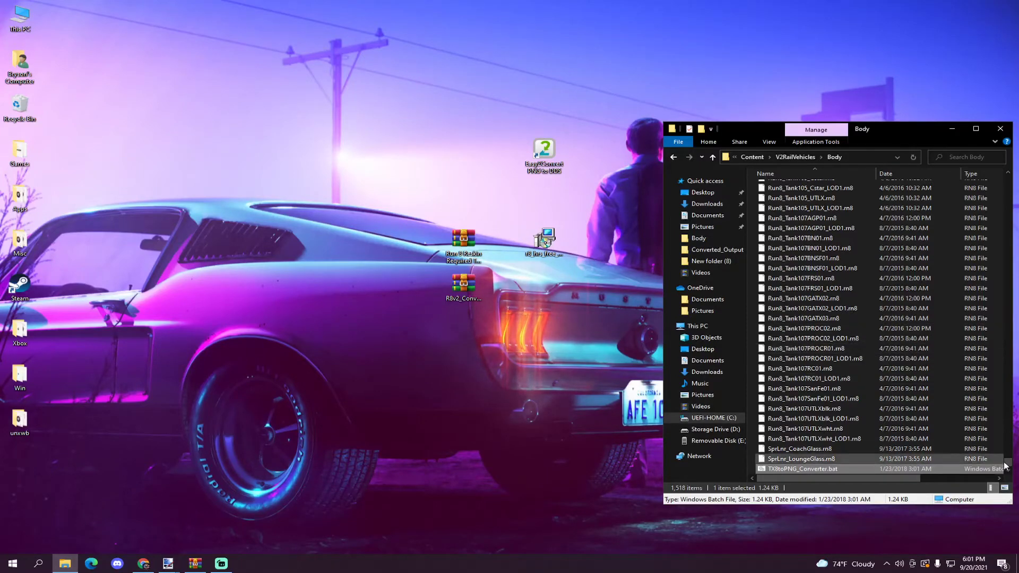
{"action": "left_click_drag", "start_coordinate": [1007, 462], "coordinate": [1016, 177]}
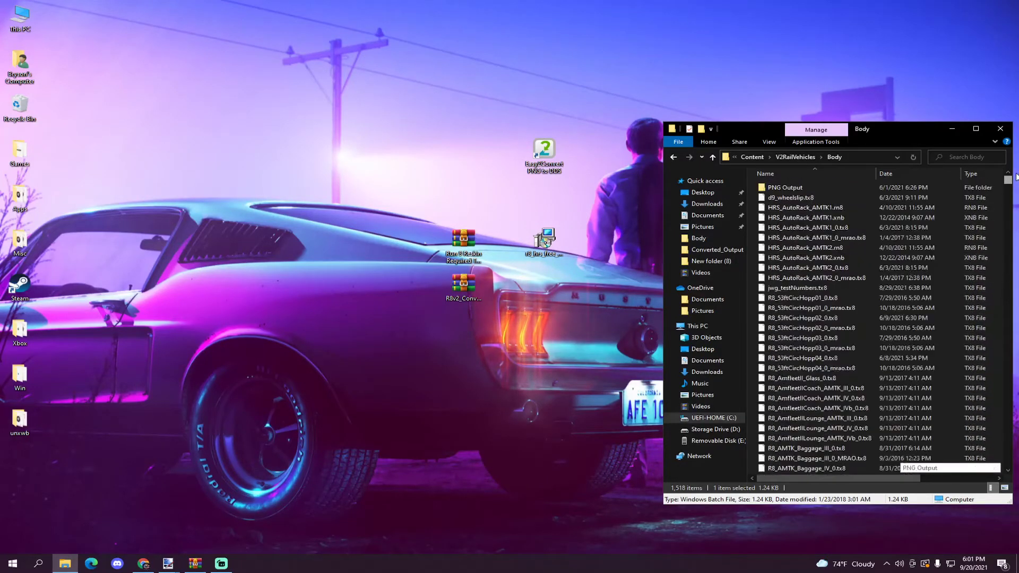
Open the PNG Output folder and preview HRS_AutoRack_AMTK2_0.png, then close the preview
{"action": "double_click", "coordinate": [830, 190]}
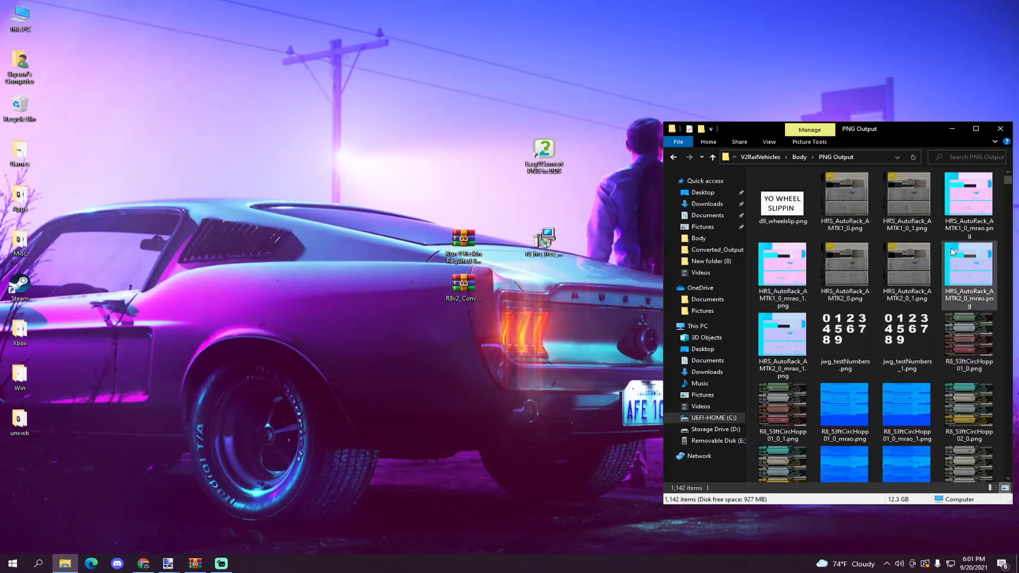
{"action": "double_click", "coordinate": [845, 265]}
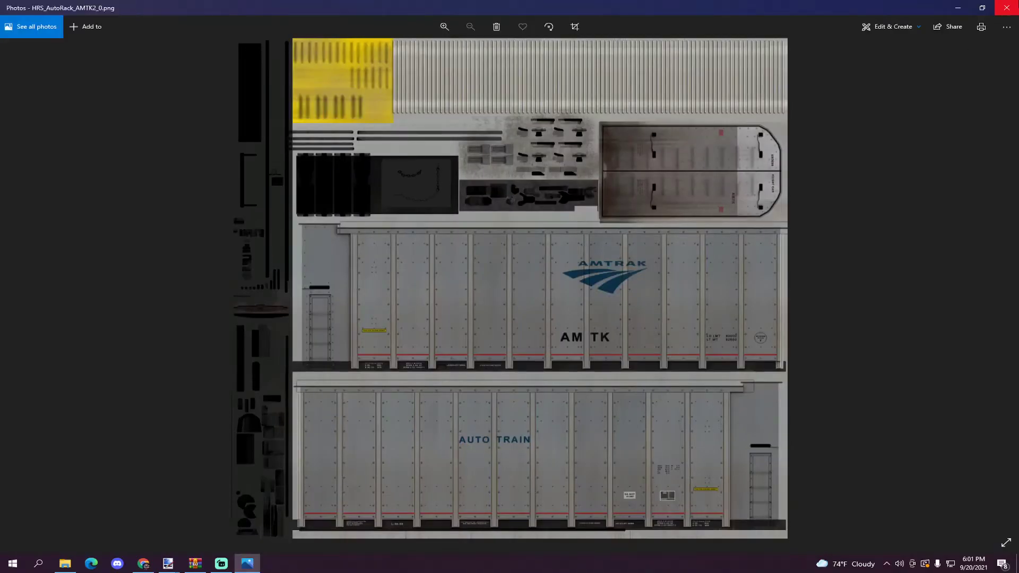
{"action": "left_click", "coordinate": [1007, 8]}
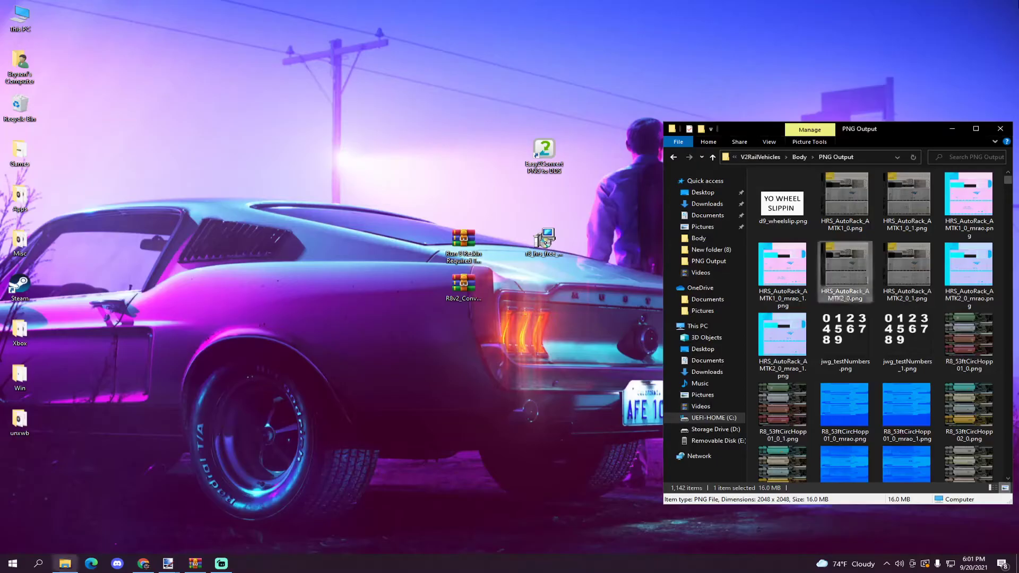
{"action": "left_click", "coordinate": [168, 563]}
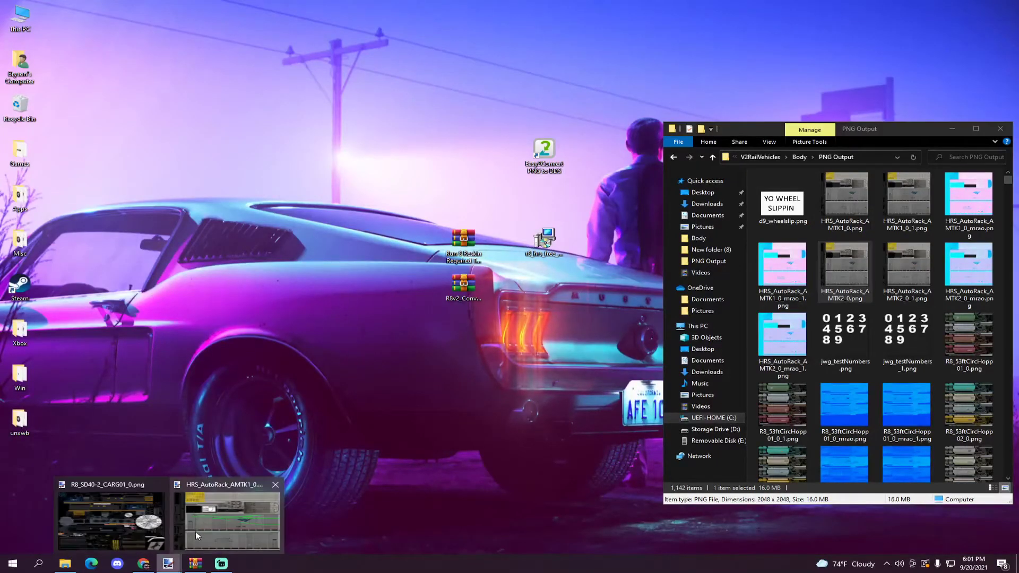
Open HRS_AutoRack_AMTK2_0.png in paint.net as a new image alongside the SD40-2 texture
{"action": "left_click", "coordinate": [162, 521]}
{"action": "mouse_move", "coordinate": [371, 6]}
{"action": "left_mouse_down"}
{"action": "mouse_move", "coordinate": [374, 31]}
{"action": "mouse_move", "coordinate": [227, 33]}
{"action": "mouse_move", "coordinate": [152, 93]}
{"action": "left_mouse_up"}
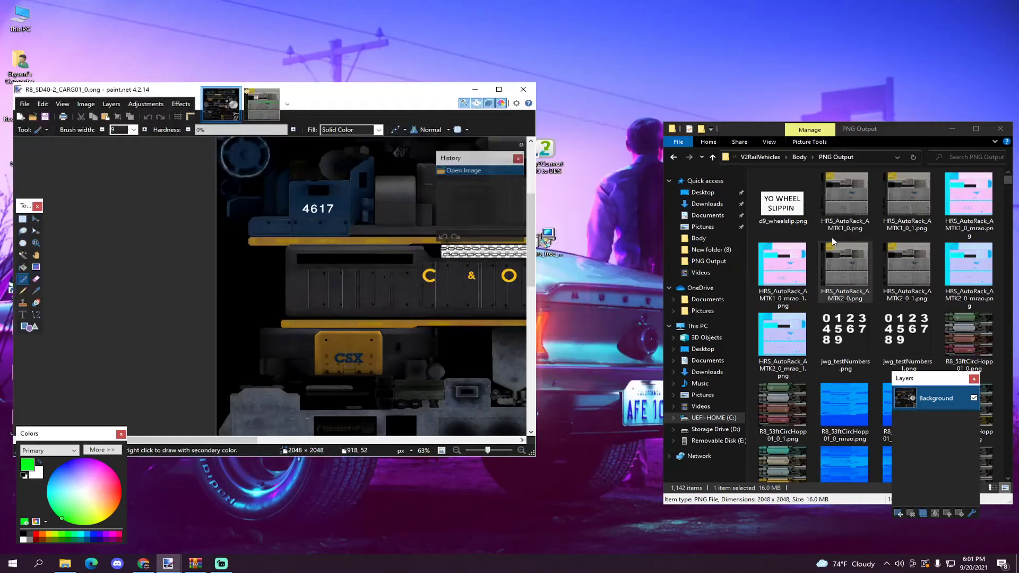
{"action": "left_click_drag", "start_coordinate": [848, 276], "coordinate": [354, 269]}
{"action": "left_click", "coordinate": [262, 286]}
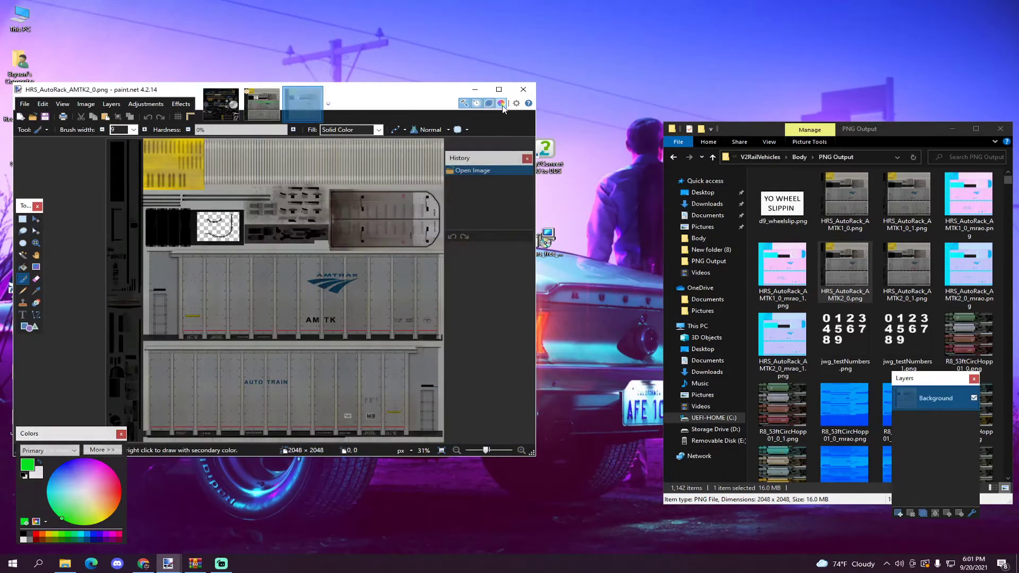
{"action": "key", "text": "super+Up"}
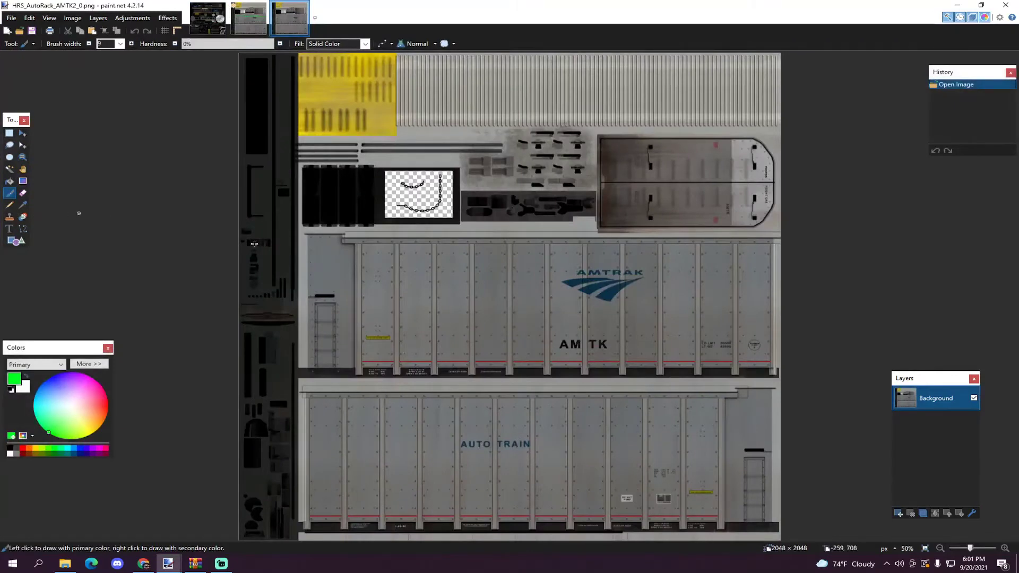
Scribble a green test stroke across the AMTRAK logo, then return to the SD40-2 texture
{"action": "mouse_move", "coordinate": [427, 300]}
{"action": "left_mouse_down"}
{"action": "mouse_move", "coordinate": [694, 278]}
{"action": "mouse_move", "coordinate": [606, 260]}
{"action": "mouse_move", "coordinate": [641, 257]}
{"action": "left_mouse_up"}
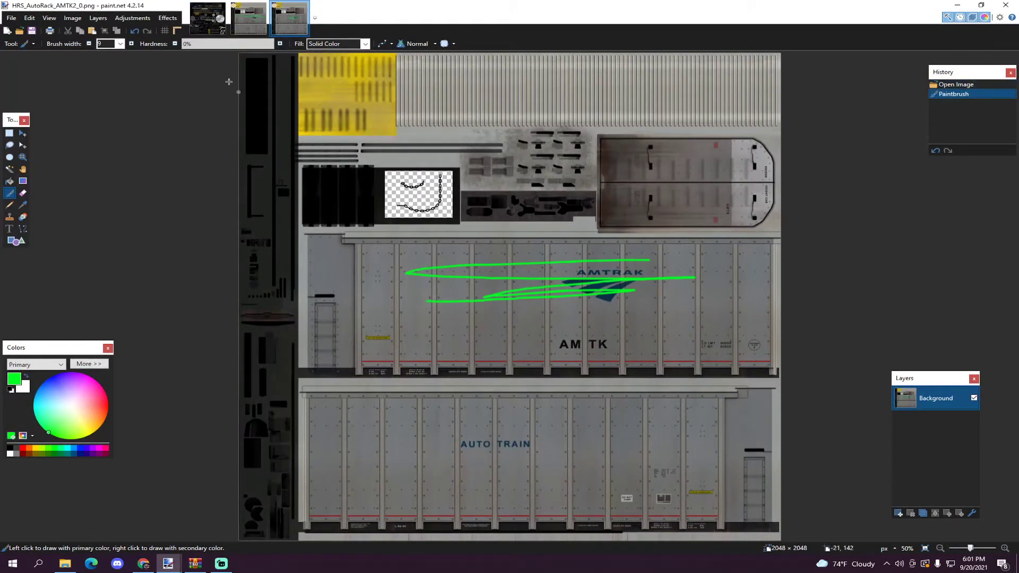
{"action": "left_click", "coordinate": [207, 18]}
{"action": "scroll", "coordinate": [439, 169], "scroll_direction": "up", "scroll_amount": 1}
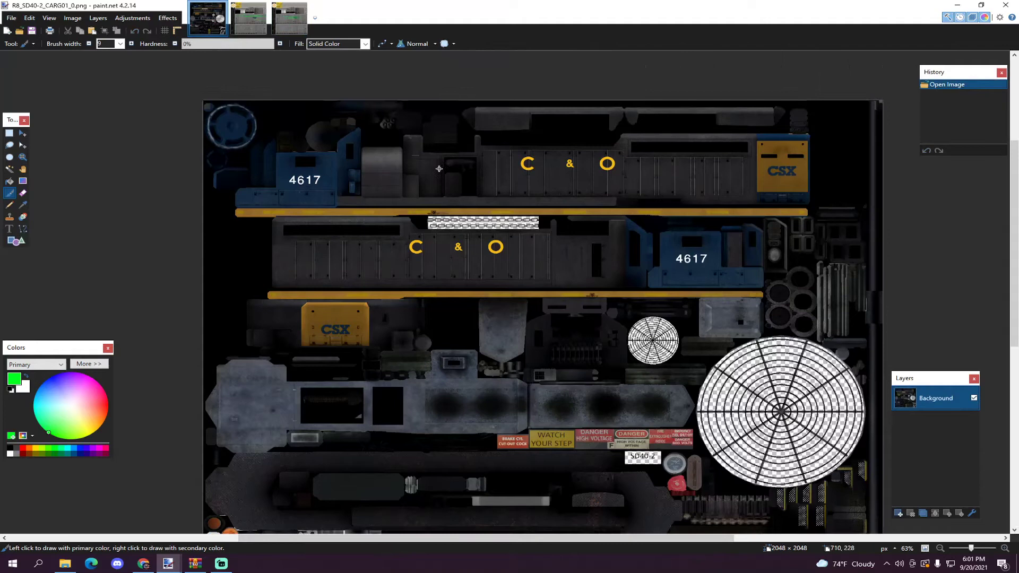
{"action": "scroll", "coordinate": [442, 164], "scroll_direction": "down", "scroll_amount": 1}
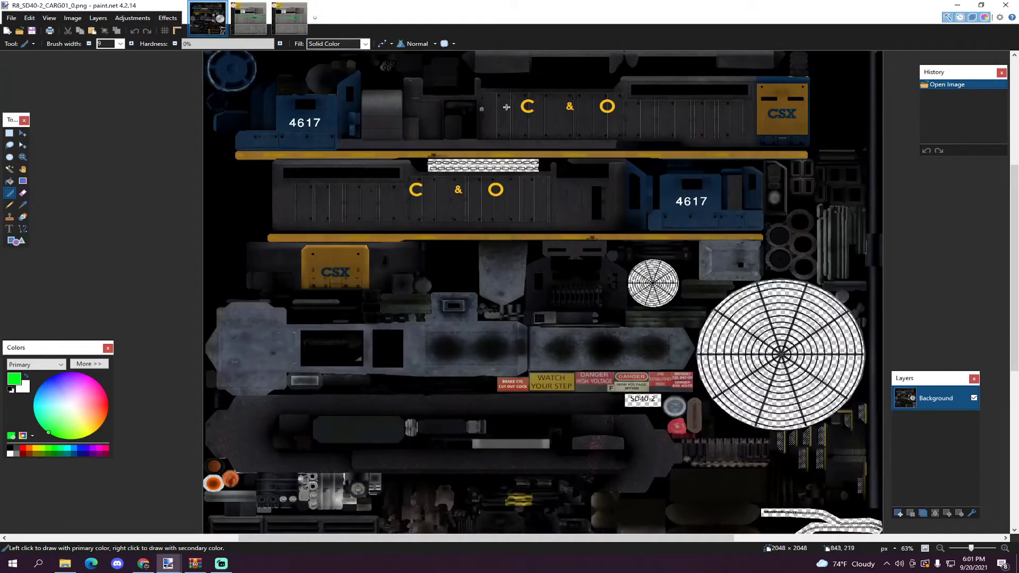
Save the SD40-2 texture to the Desktop as R8_SD40-2_CARG01_0.png, confirming the PNG settings
{"action": "left_click", "coordinate": [12, 18]}
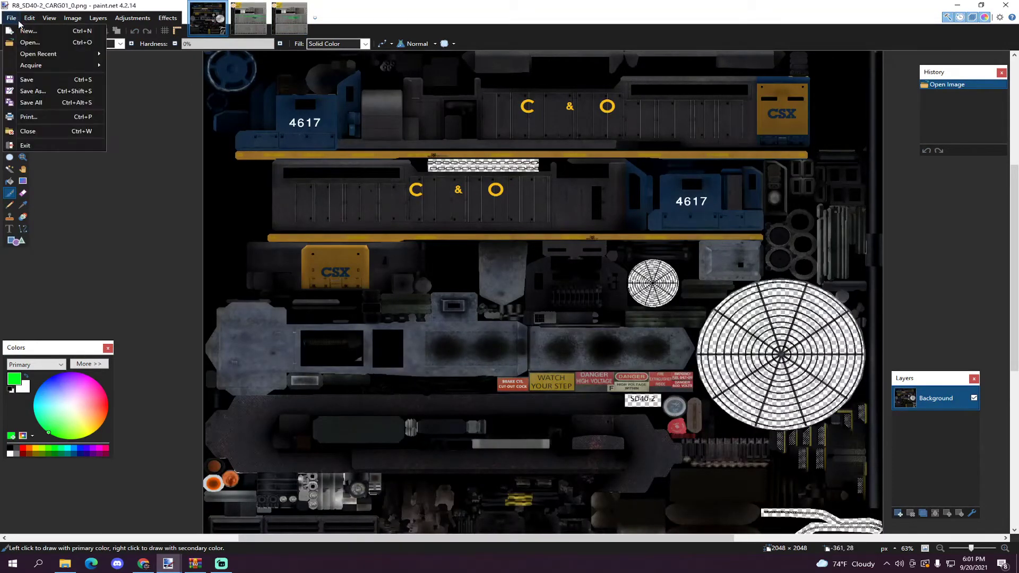
{"action": "left_click", "coordinate": [51, 95]}
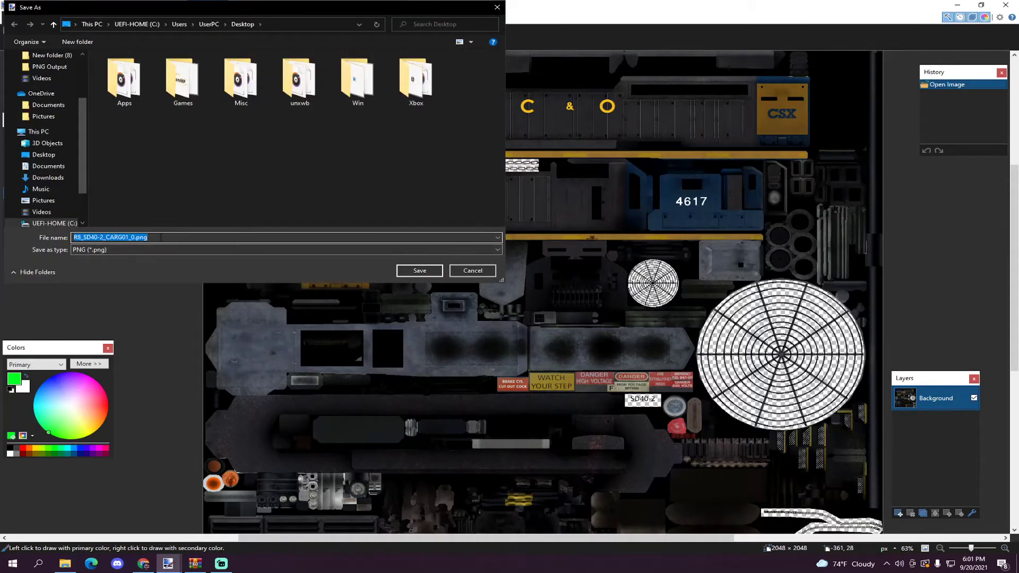
{"action": "left_click", "coordinate": [151, 237]}
{"action": "left_click_drag", "start_coordinate": [108, 236], "coordinate": [132, 237]}
{"action": "left_click", "coordinate": [430, 272]}
{"action": "left_click", "coordinate": [316, 344]}
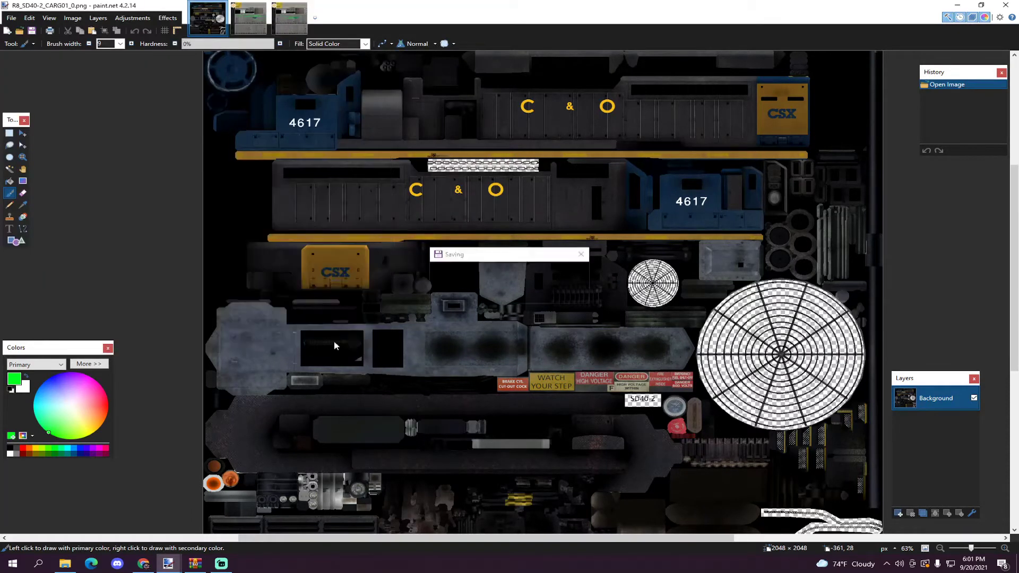
Convert R8_SD40-2_CARG01_0.png to DDS with Easy2Convert, then close the converter
{"action": "left_click", "coordinate": [1004, 5]}
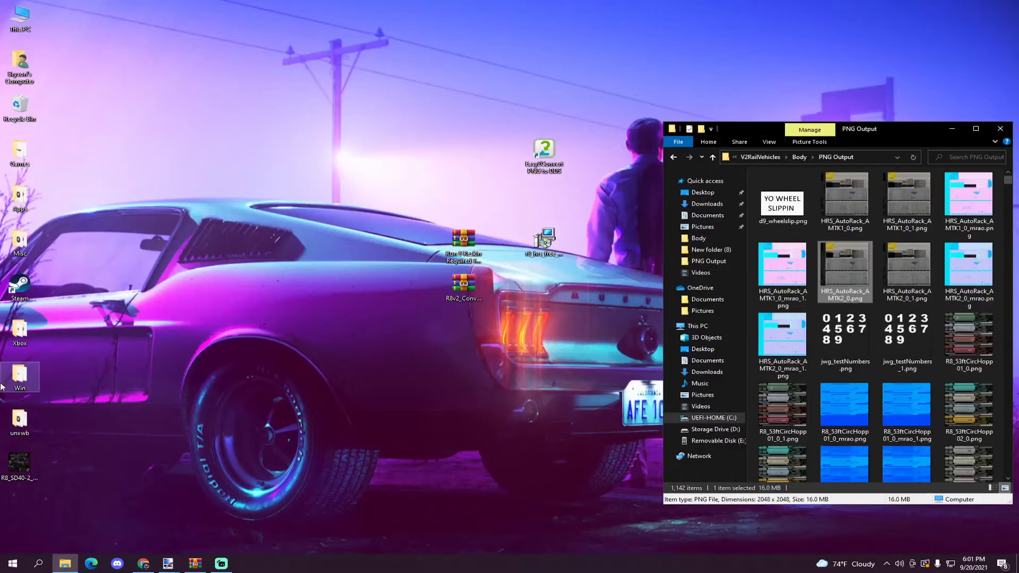
{"action": "left_click_drag", "start_coordinate": [9, 461], "coordinate": [304, 232]}
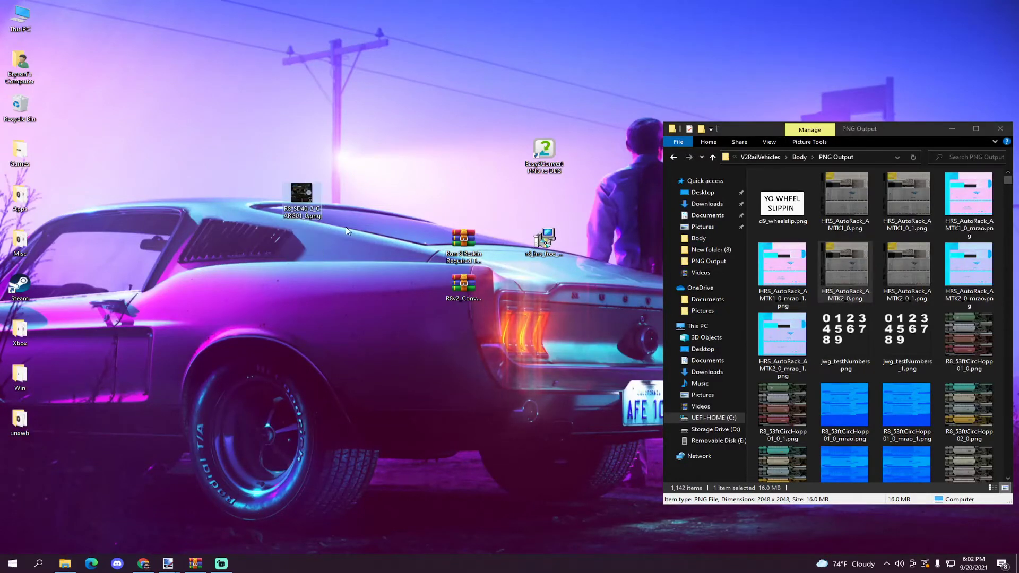
{"action": "double_click", "coordinate": [549, 151]}
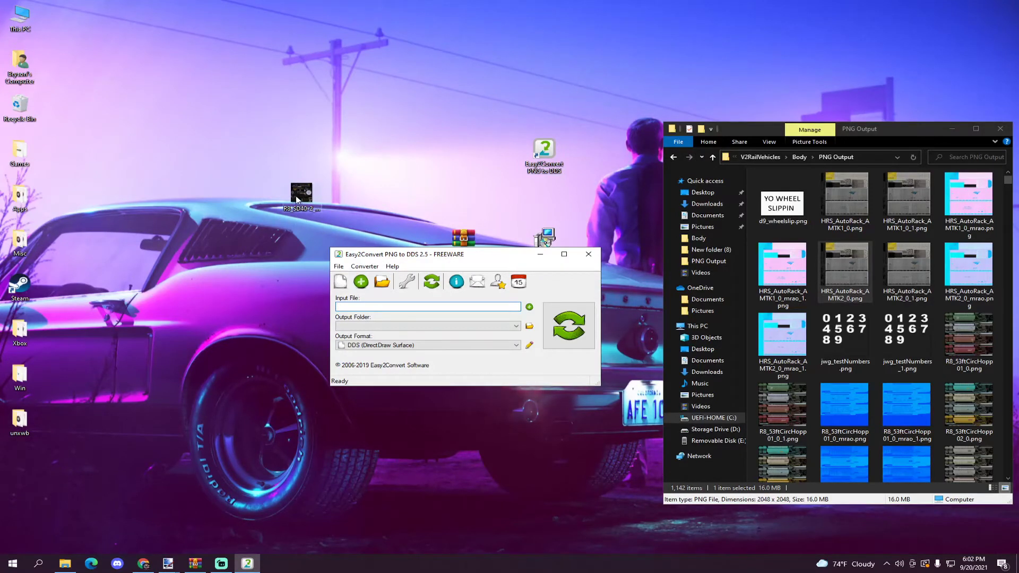
{"action": "left_click_drag", "start_coordinate": [297, 200], "coordinate": [414, 312]}
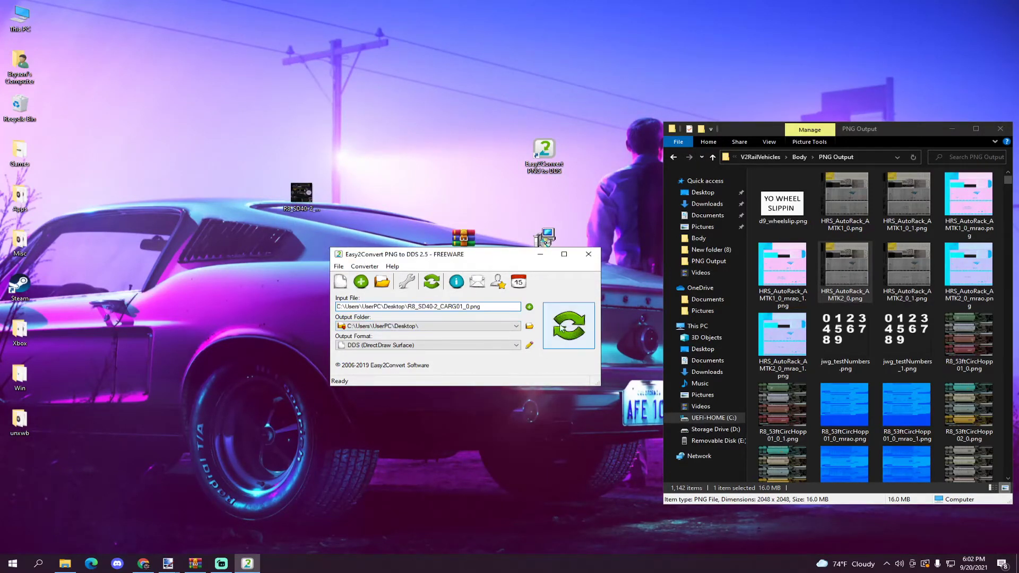
{"action": "left_click", "coordinate": [562, 319]}
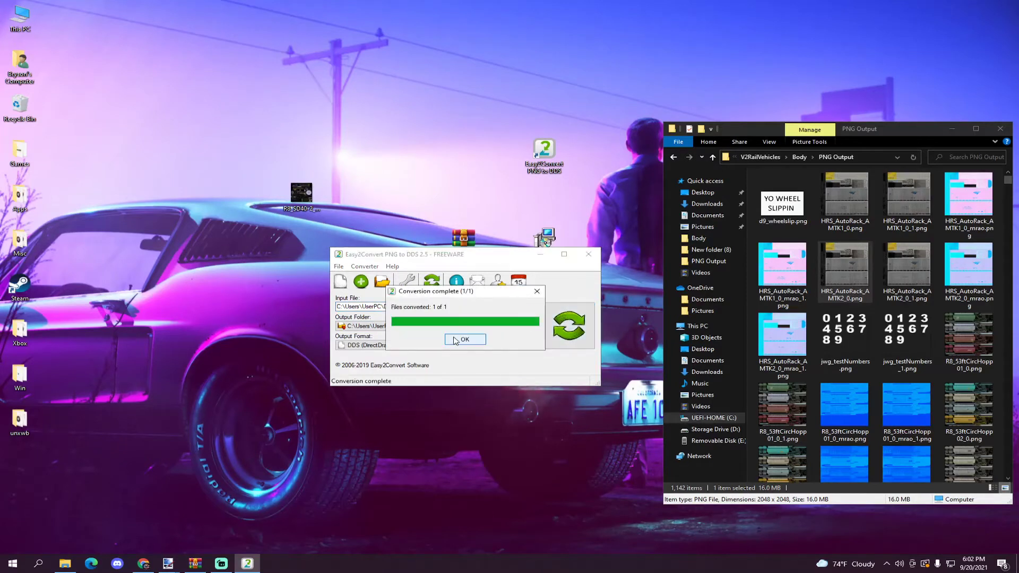
{"action": "left_click", "coordinate": [465, 339]}
{"action": "left_click", "coordinate": [579, 260]}
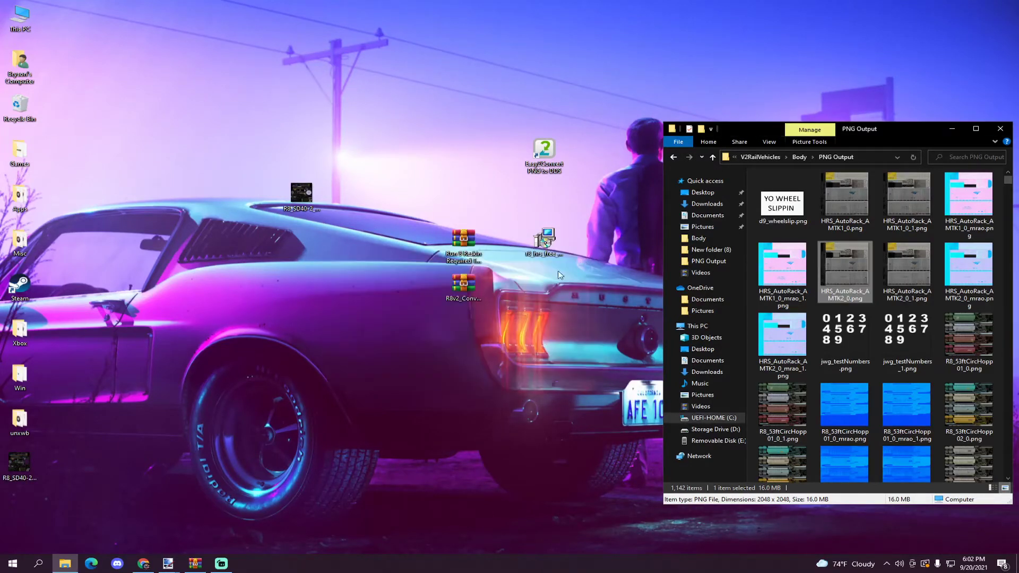
Place the new DDS icon beside the PNG and go up to the Run8 Train Simulator V2 folder
{"action": "left_click_drag", "start_coordinate": [20, 462], "coordinate": [346, 234]}
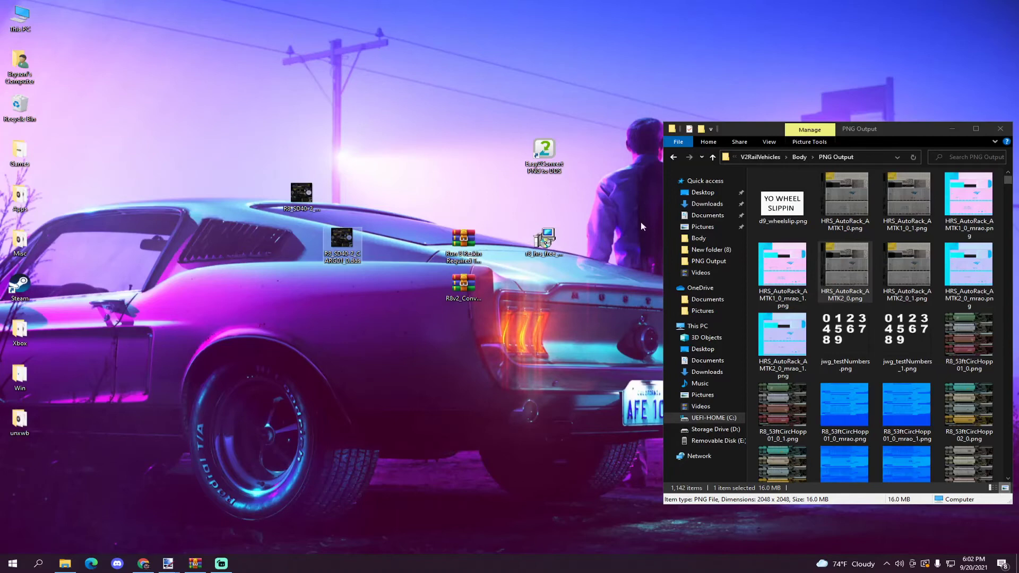
{"action": "left_click", "coordinate": [762, 157]}
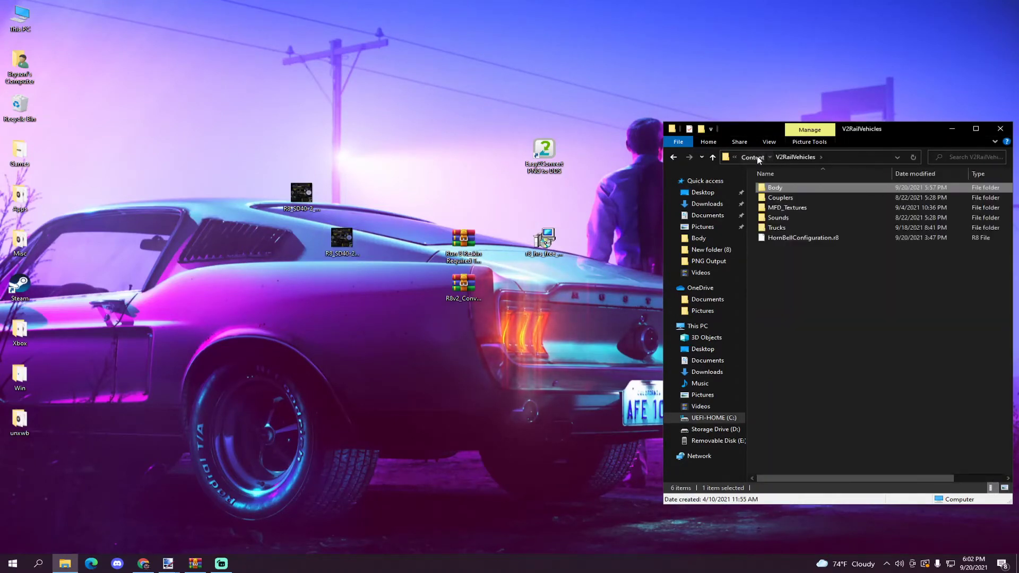
{"action": "left_click", "coordinate": [764, 158]}
{"action": "left_click", "coordinate": [765, 158]}
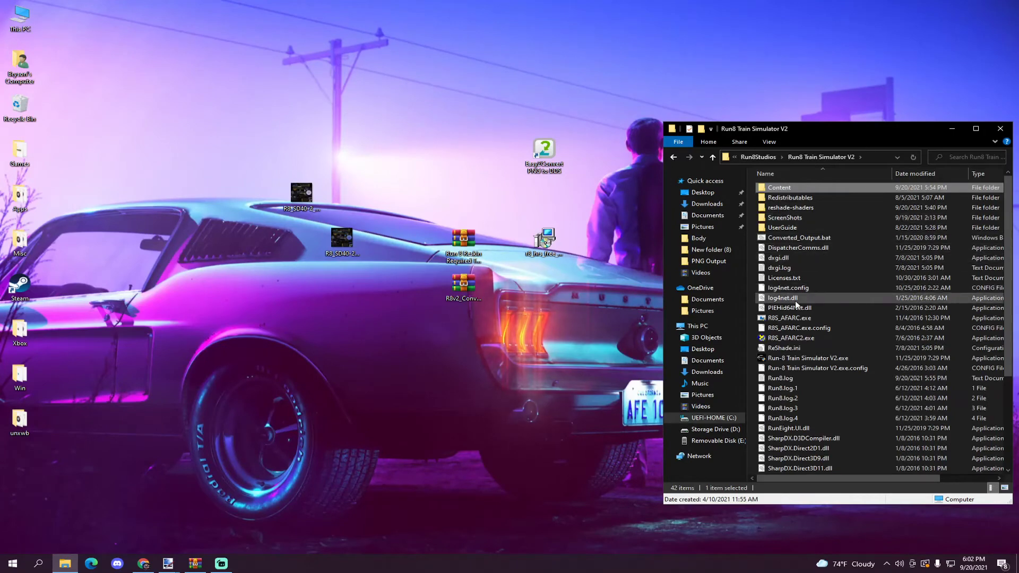
Run Converted_Output.bat and move R8_SD40-2_CARG01_0.dds into the new Converted_Output folder
{"action": "double_click", "coordinate": [801, 240]}
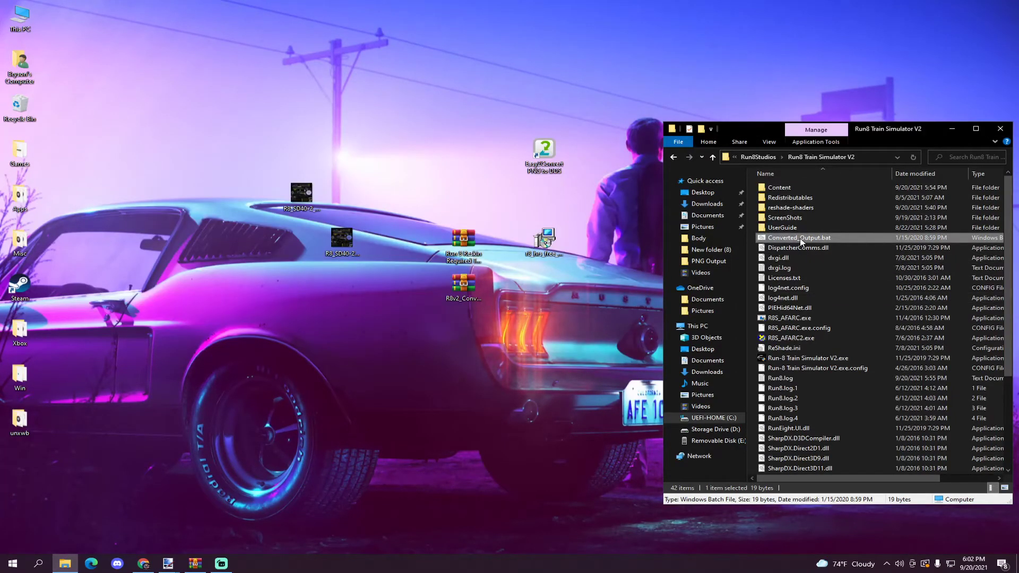
{"action": "double_click", "coordinate": [812, 200]}
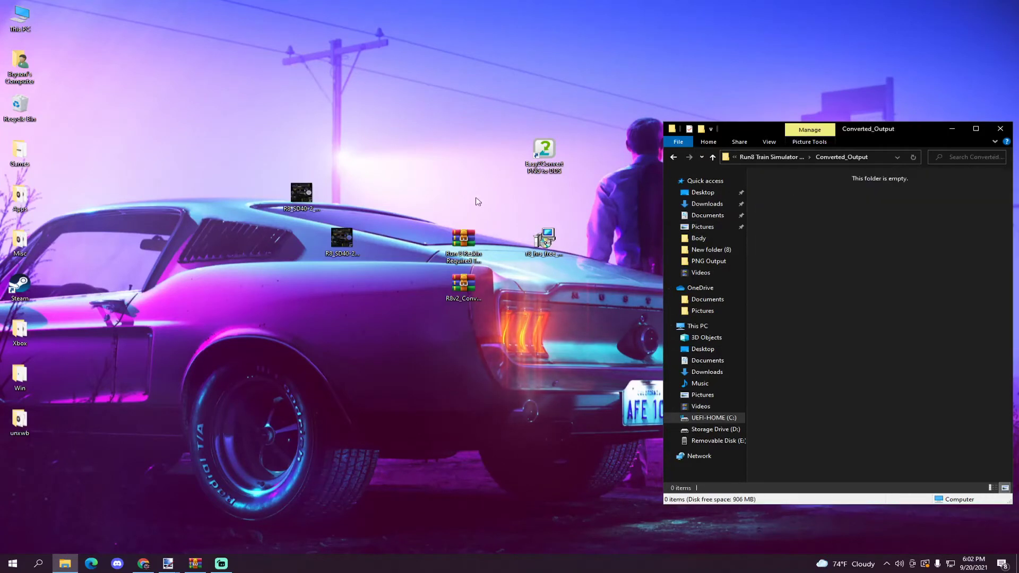
{"action": "left_click", "coordinate": [346, 251]}
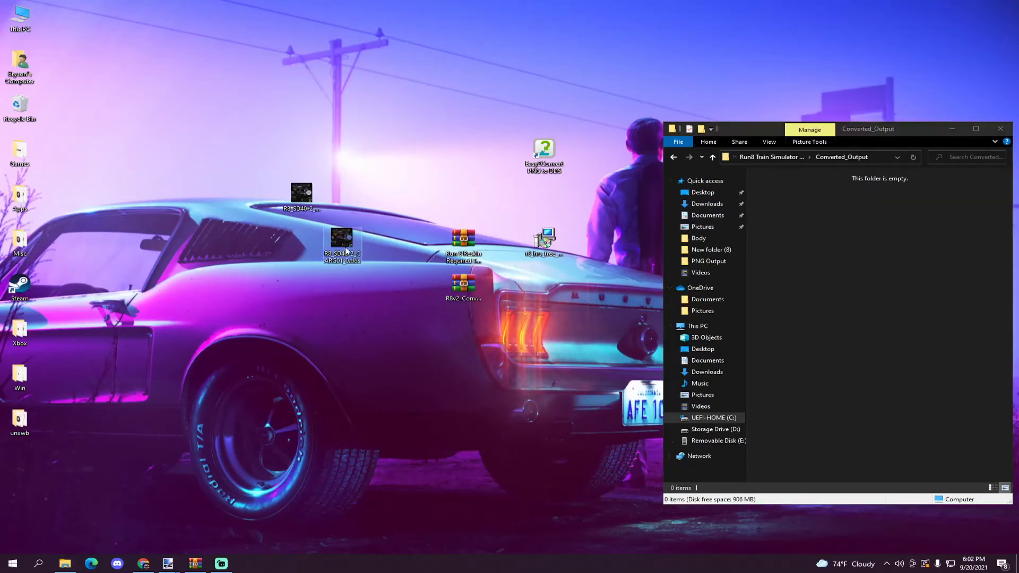
{"action": "left_click_drag", "start_coordinate": [346, 247], "coordinate": [838, 232]}
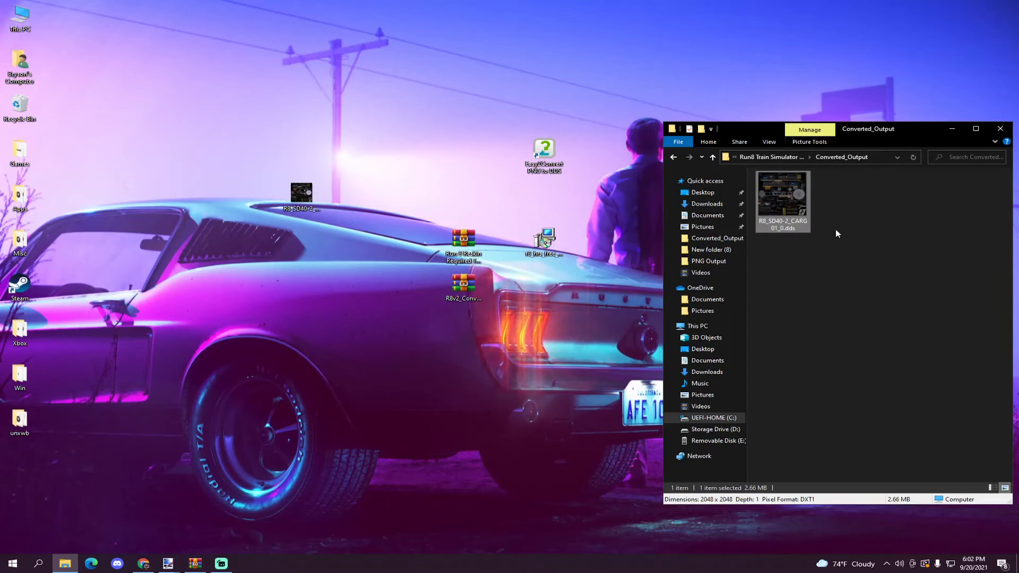
Search the Body folder for 'carg' and delete the original R8_SD40-2_CARG01_0.tx8 texture
{"action": "left_click", "coordinate": [673, 157]}
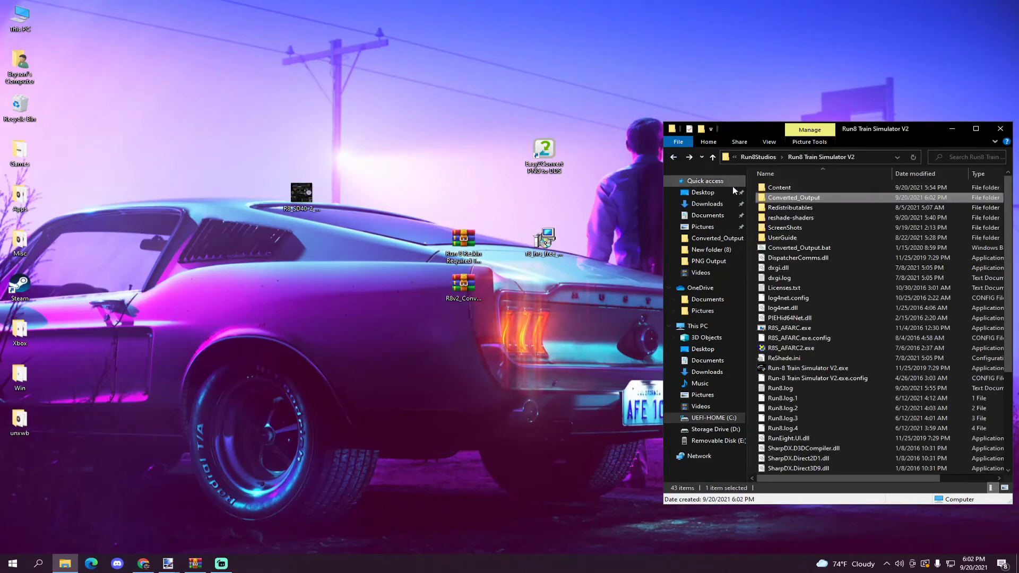
{"action": "double_click", "coordinate": [793, 189]}
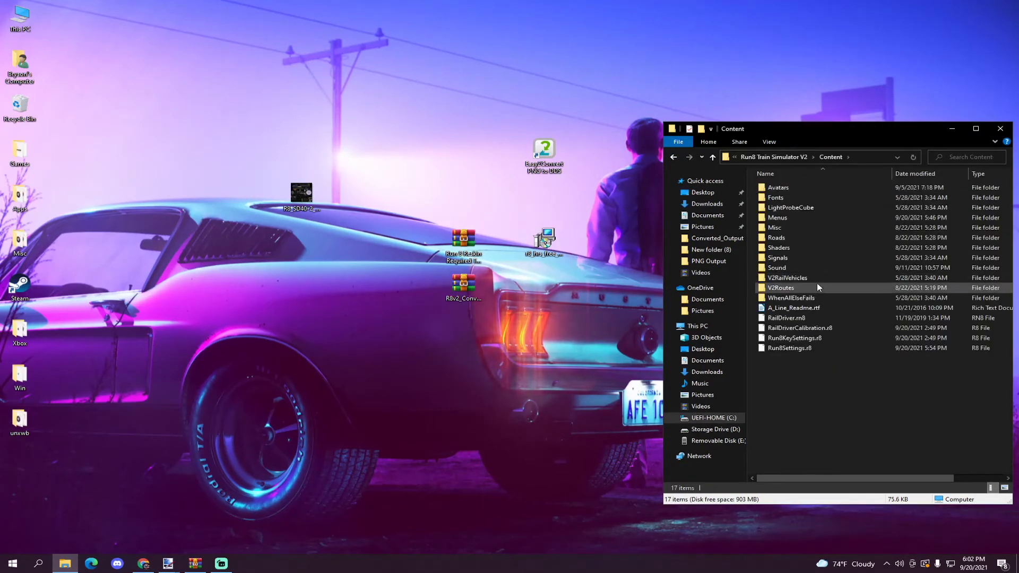
{"action": "double_click", "coordinate": [796, 207]}
{"action": "double_click", "coordinate": [804, 184]}
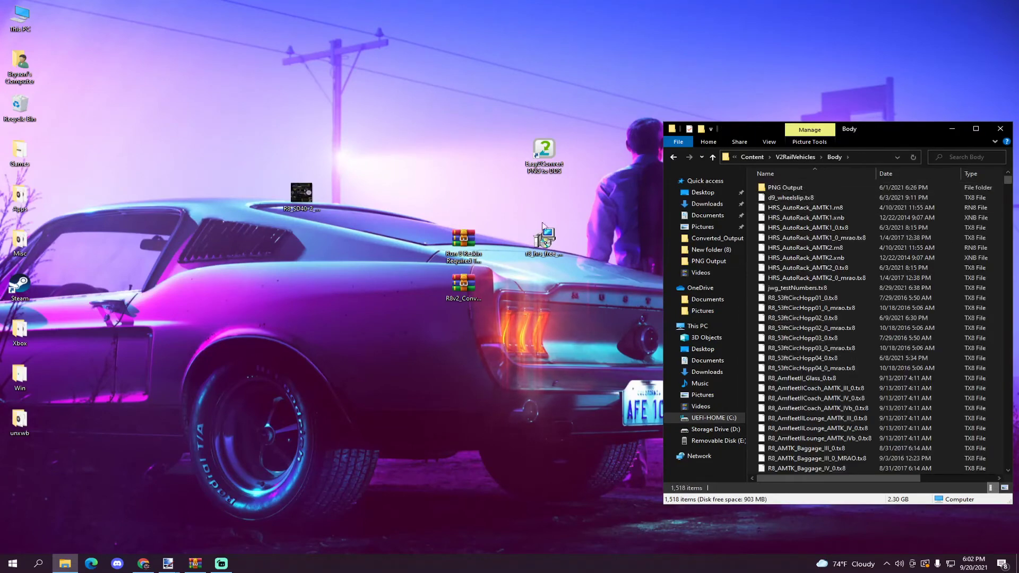
{"action": "left_click", "coordinate": [877, 227]}
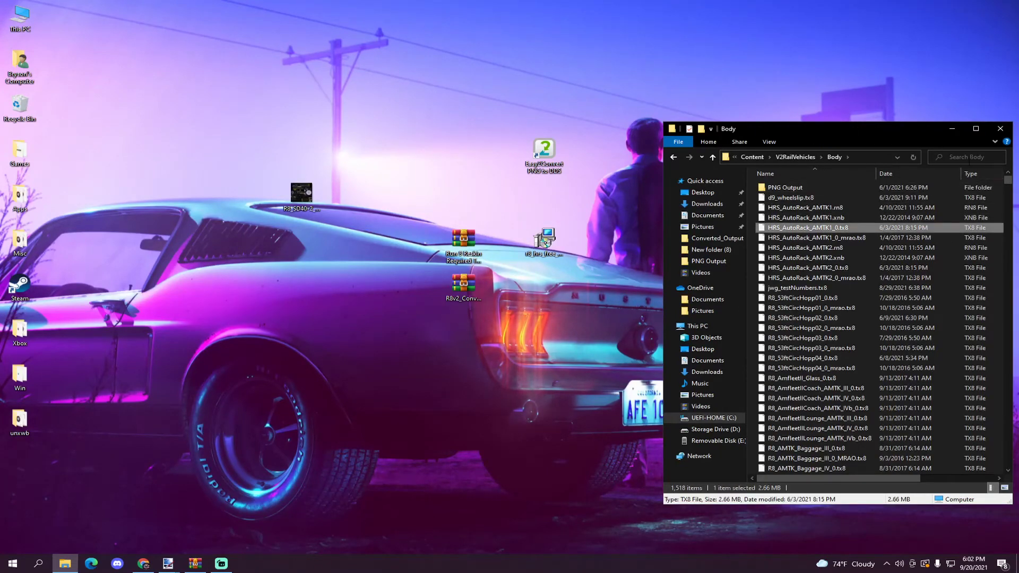
{"action": "left_click", "coordinate": [949, 157]}
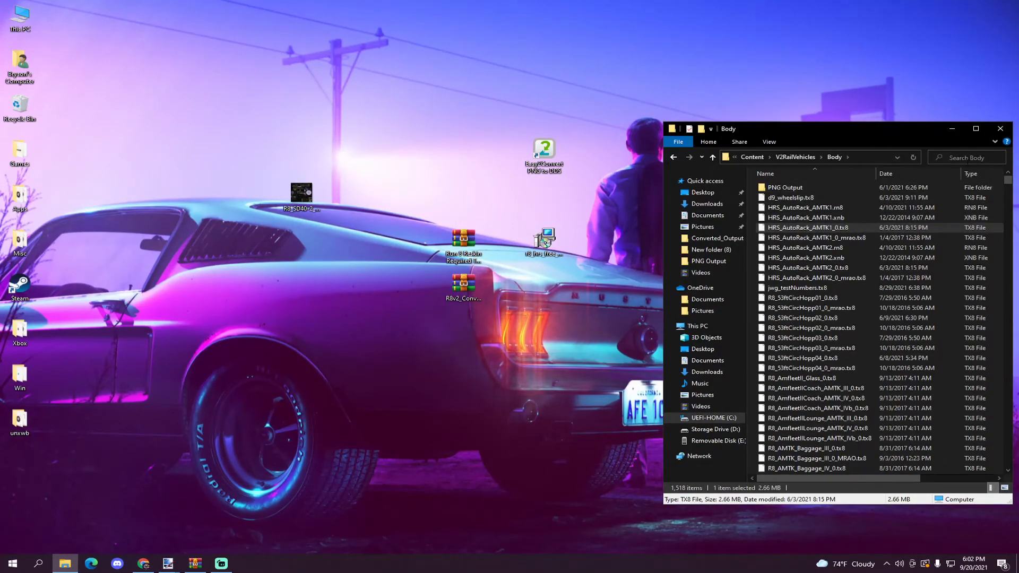
{"action": "type", "text": "carg"}
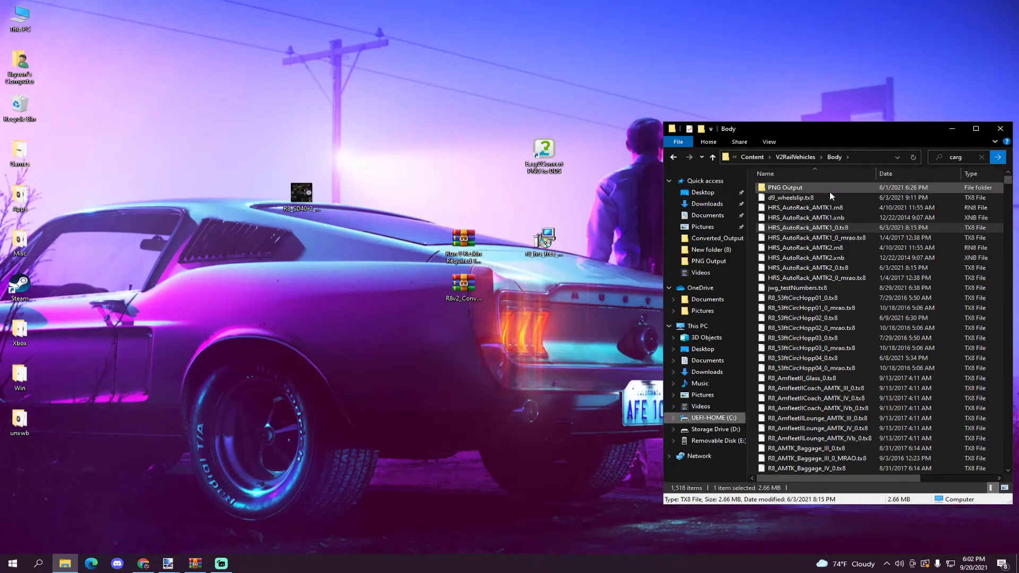
{"action": "left_click", "coordinate": [796, 204]}
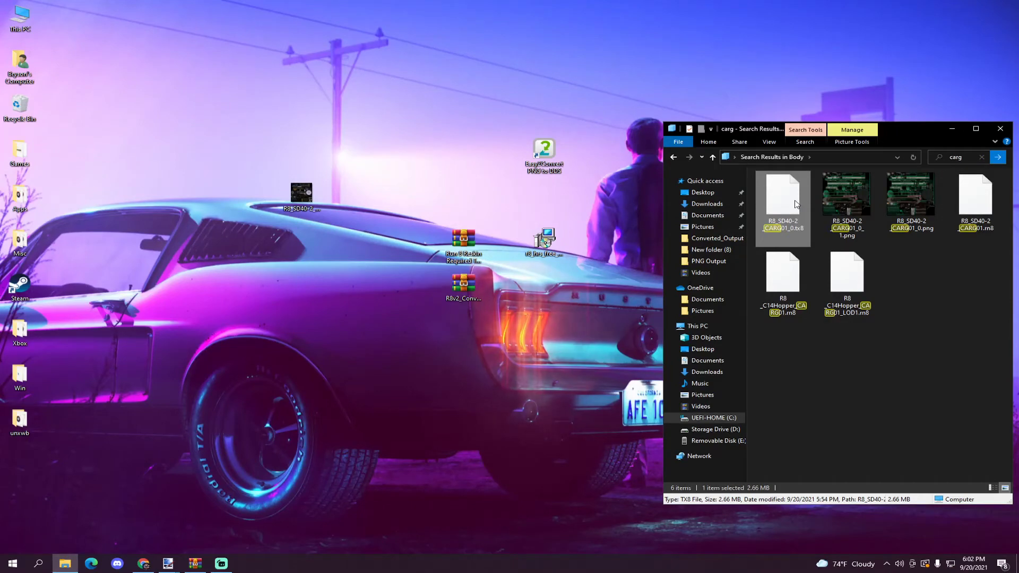
{"action": "right_click", "coordinate": [794, 204]}
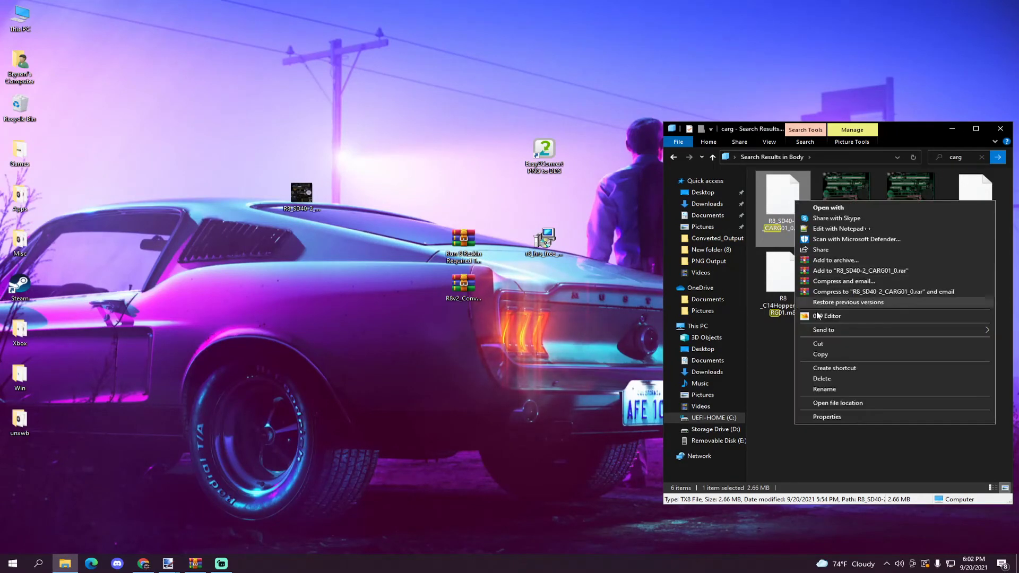
{"action": "left_click", "coordinate": [816, 383]}
Recheck the remaining CARG01 files, then return to the Run8 Train Simulator V2 folder
{"action": "left_click", "coordinate": [673, 157]}
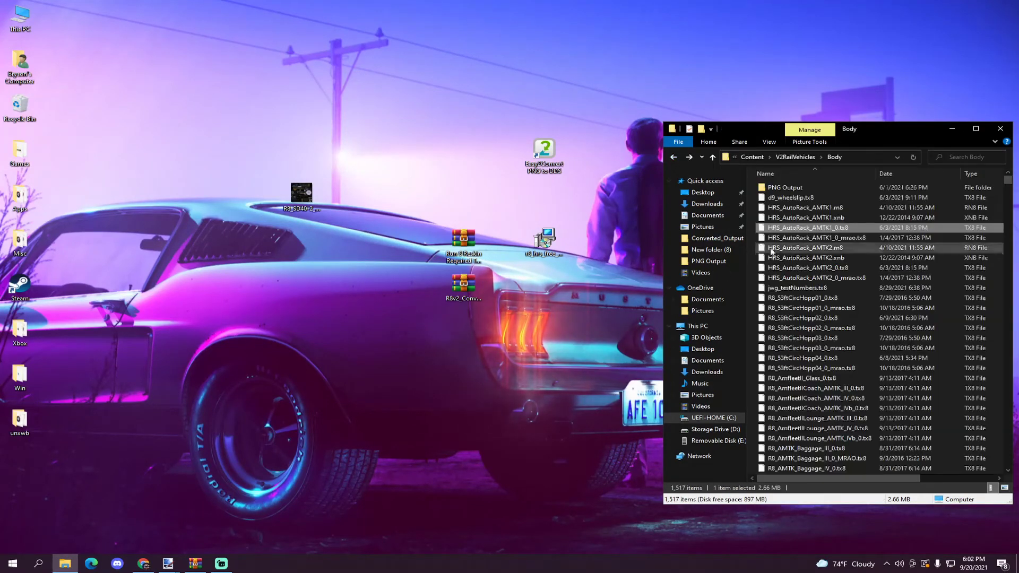
{"action": "left_click", "coordinate": [955, 157]}
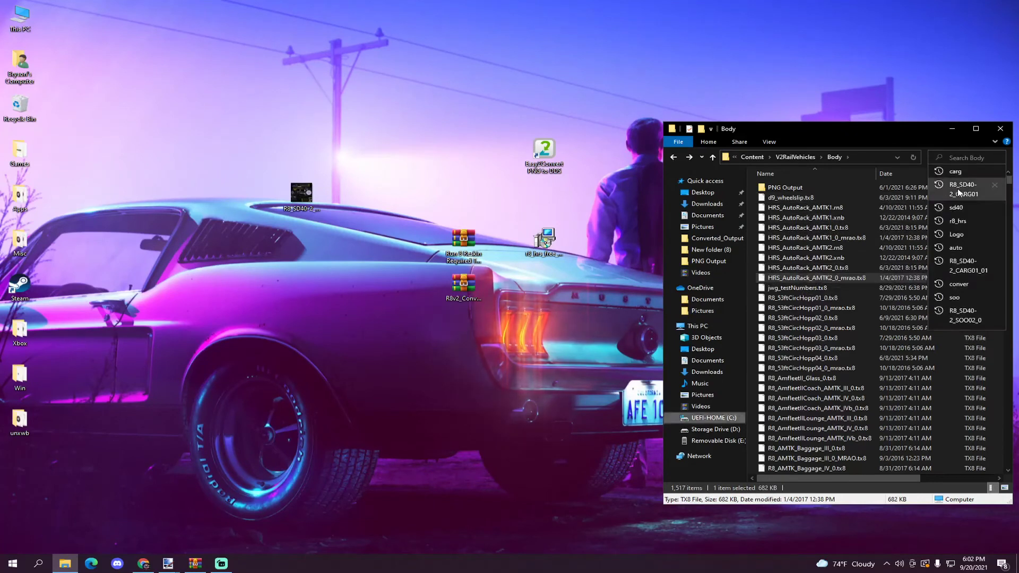
{"action": "left_click", "coordinate": [923, 190]}
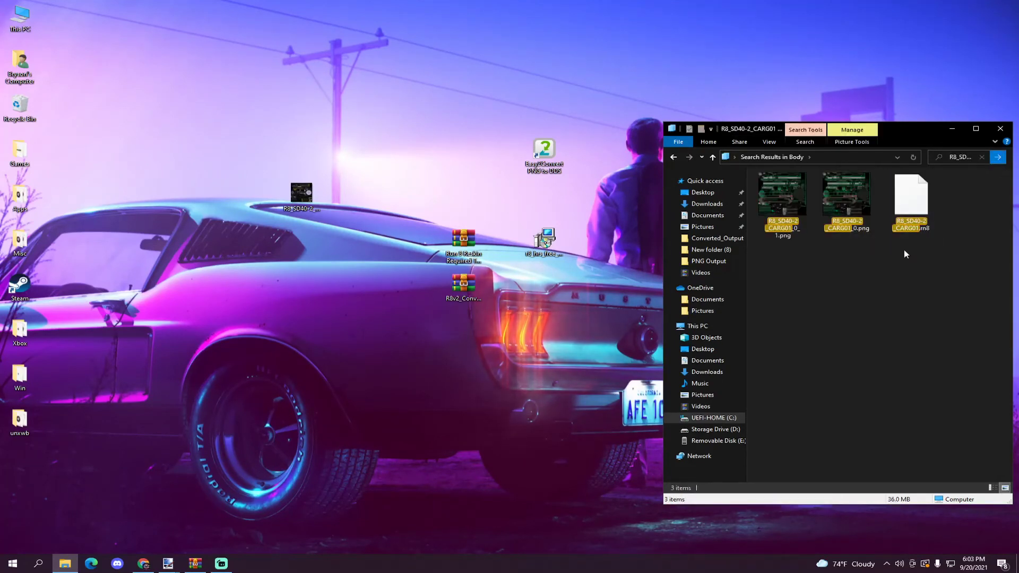
{"action": "left_click_drag", "start_coordinate": [914, 269], "coordinate": [782, 225]}
{"action": "left_click", "coordinate": [673, 157]}
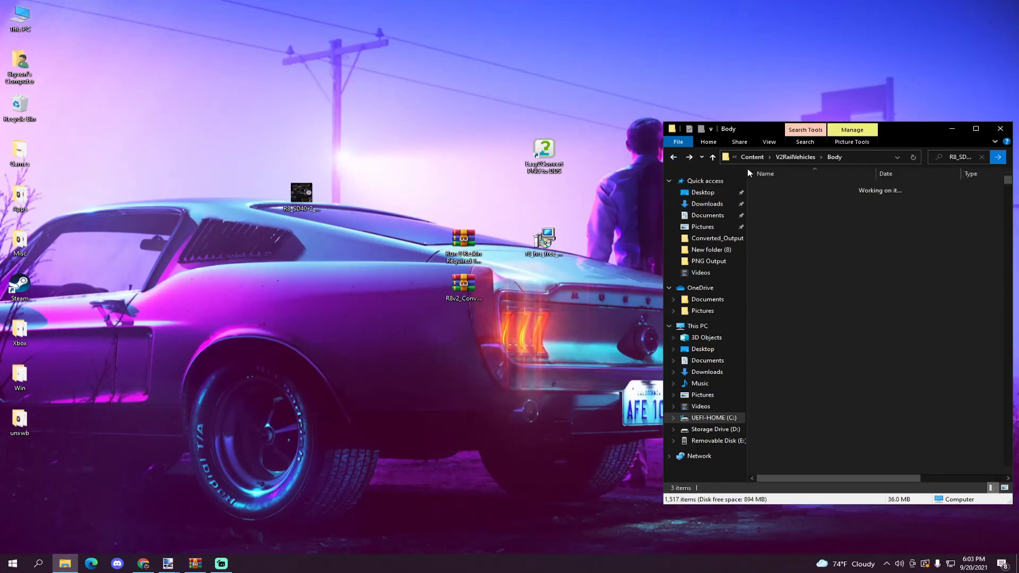
{"action": "left_click", "coordinate": [755, 159]}
{"action": "left_click", "coordinate": [757, 158]}
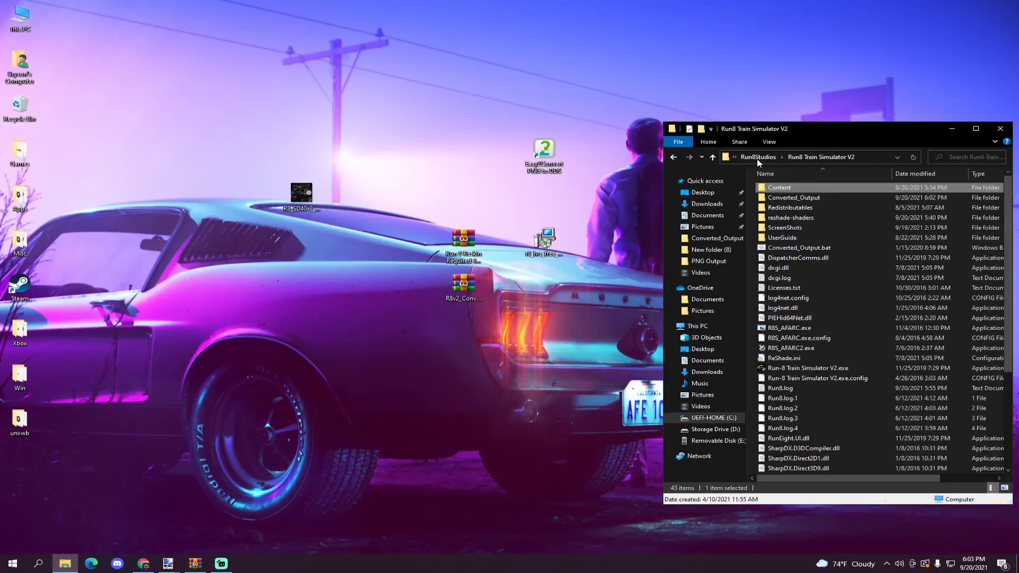
{"action": "left_click", "coordinate": [792, 199]}
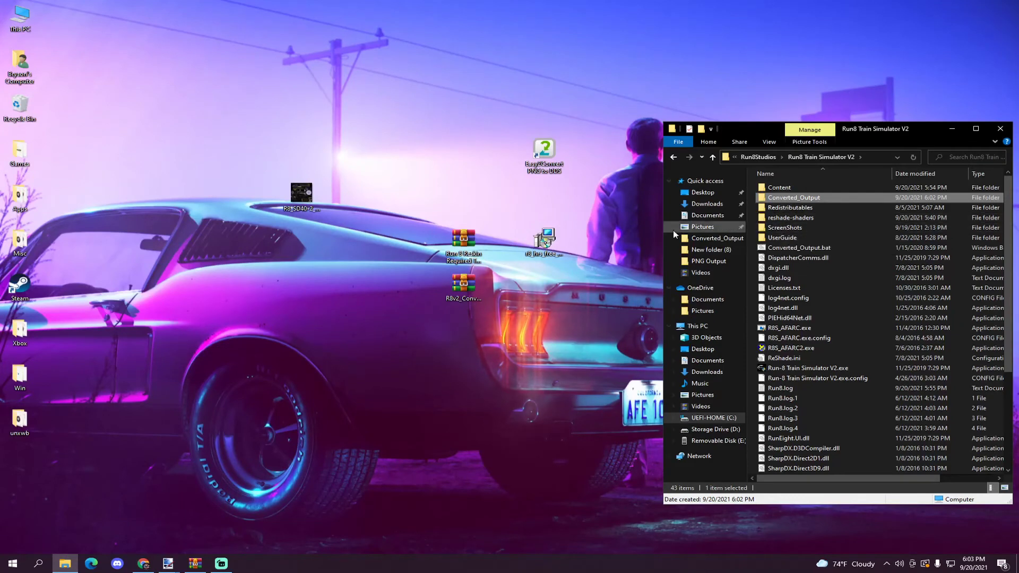
{"action": "left_click", "coordinate": [555, 234]}
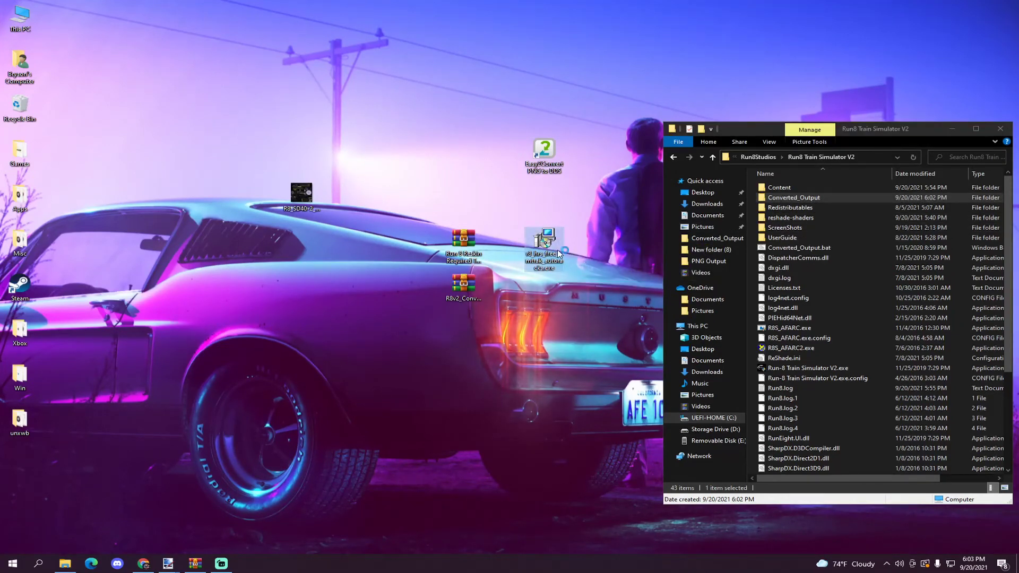
Launch the HRS AutoRacks installer and move past the welcome and licence pages
{"action": "double_click", "coordinate": [531, 232]}
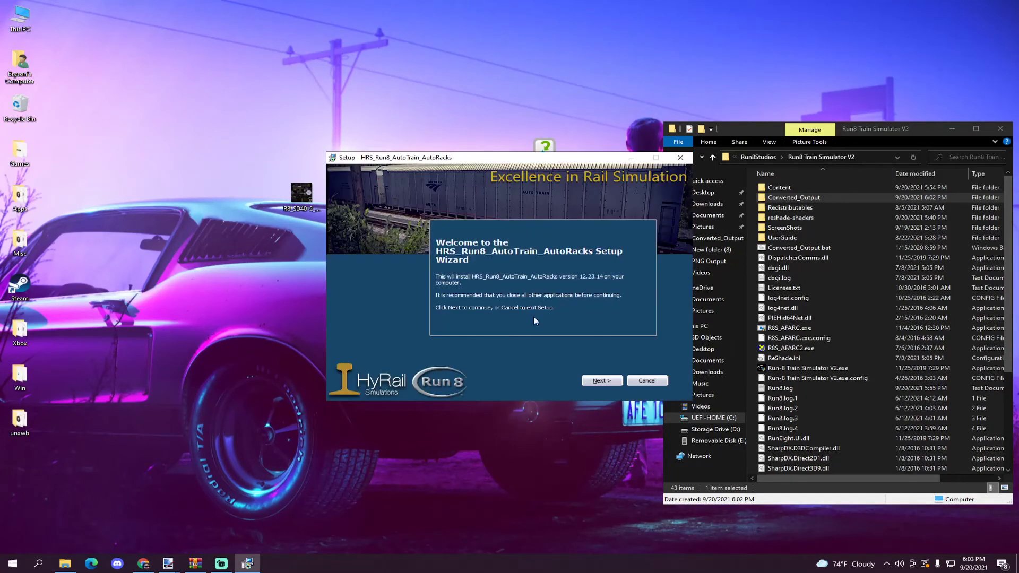
{"action": "left_click", "coordinate": [608, 382]}
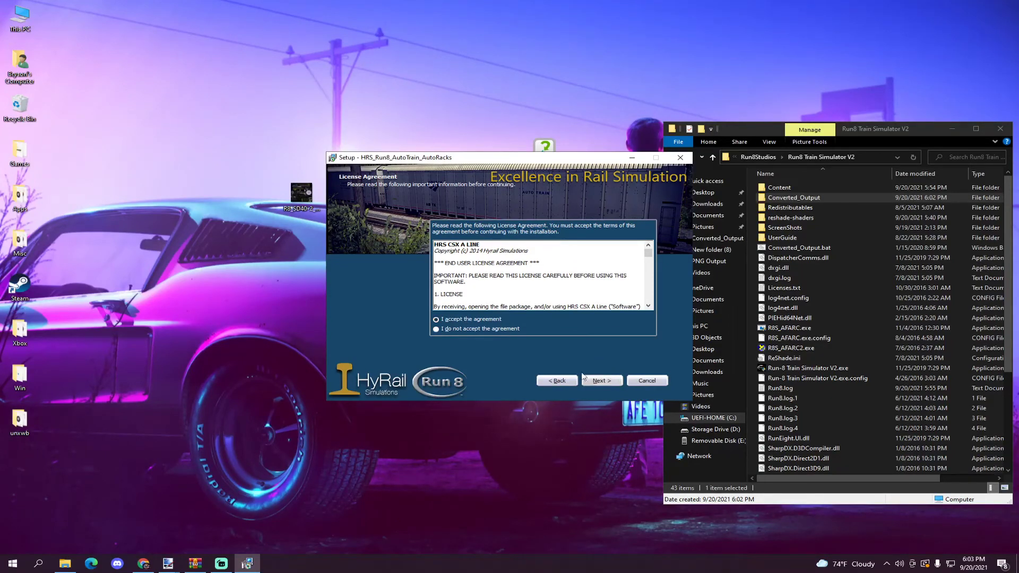
{"action": "left_click", "coordinate": [601, 381]}
Set the install folder to C:\Run8Studios\Run8 Train Simulator V2
{"action": "left_click", "coordinate": [633, 251]}
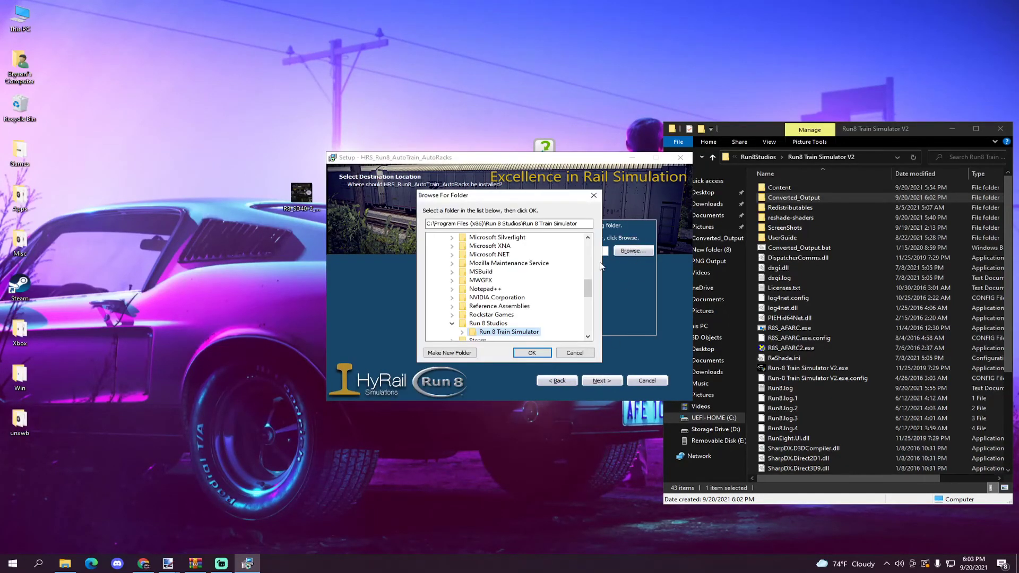
{"action": "scroll", "coordinate": [552, 266], "scroll_direction": "down", "scroll_amount": 10}
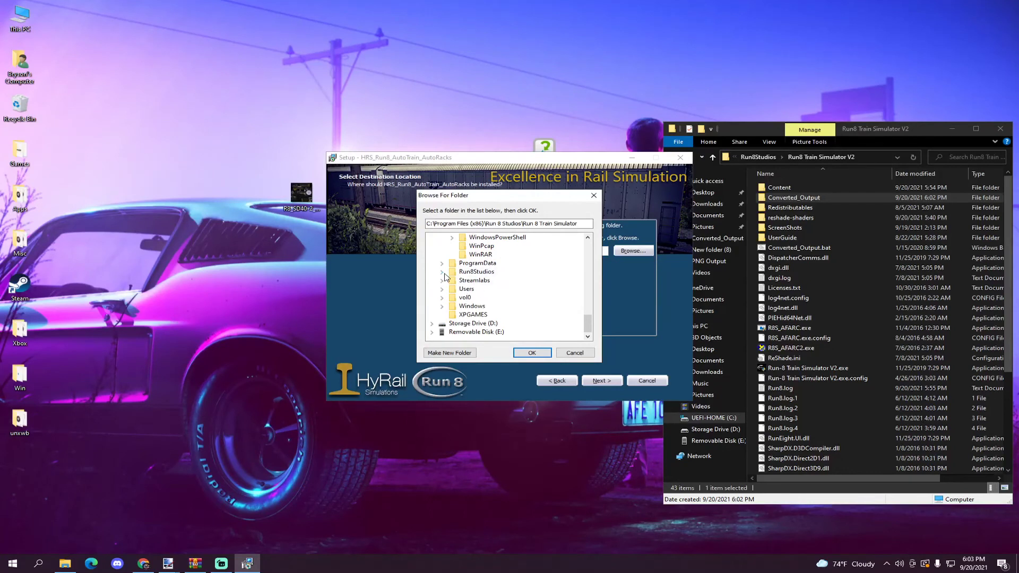
{"action": "left_click", "coordinate": [442, 273]}
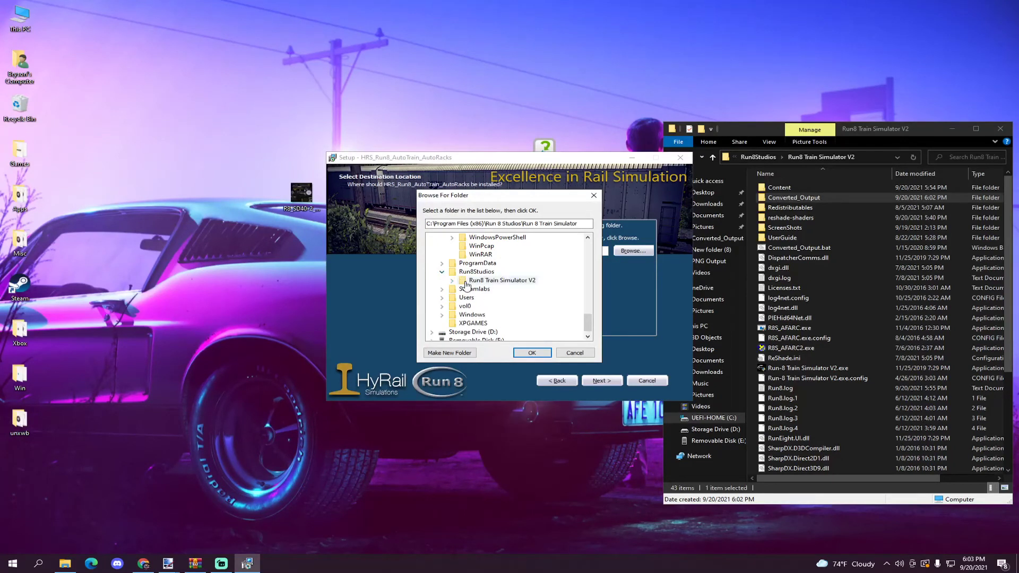
{"action": "left_click", "coordinate": [502, 281]}
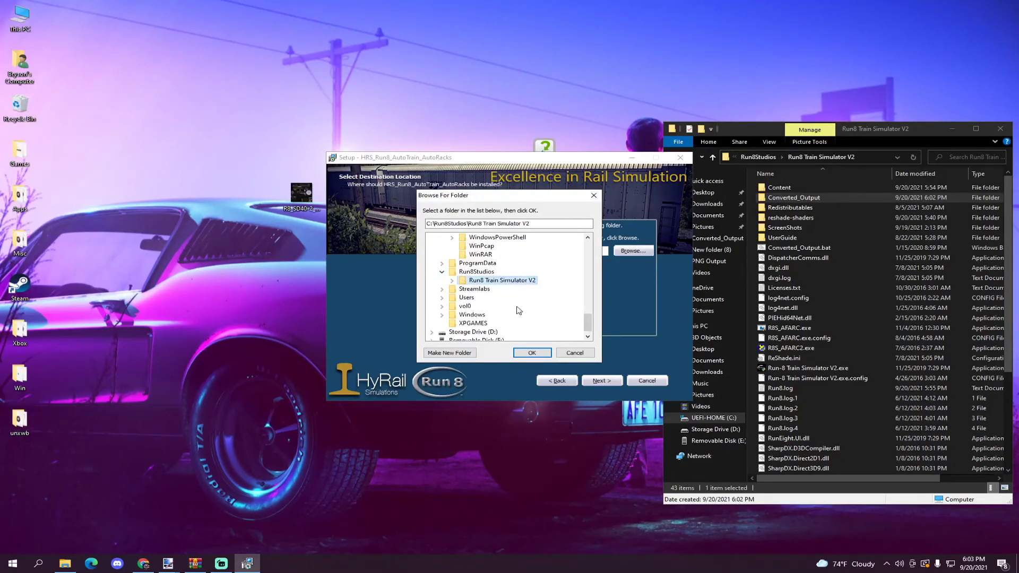
{"action": "left_click", "coordinate": [531, 352]}
Confirm installing into the existing folder, run the installation, and finish
{"action": "left_click", "coordinate": [593, 380]}
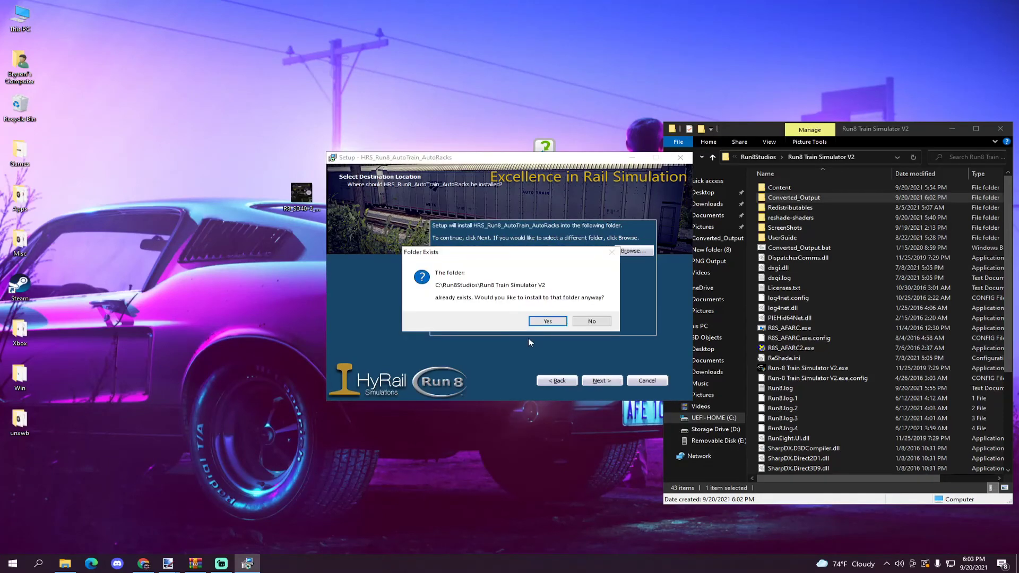
{"action": "left_click", "coordinate": [561, 320]}
{"action": "left_click", "coordinate": [618, 379]}
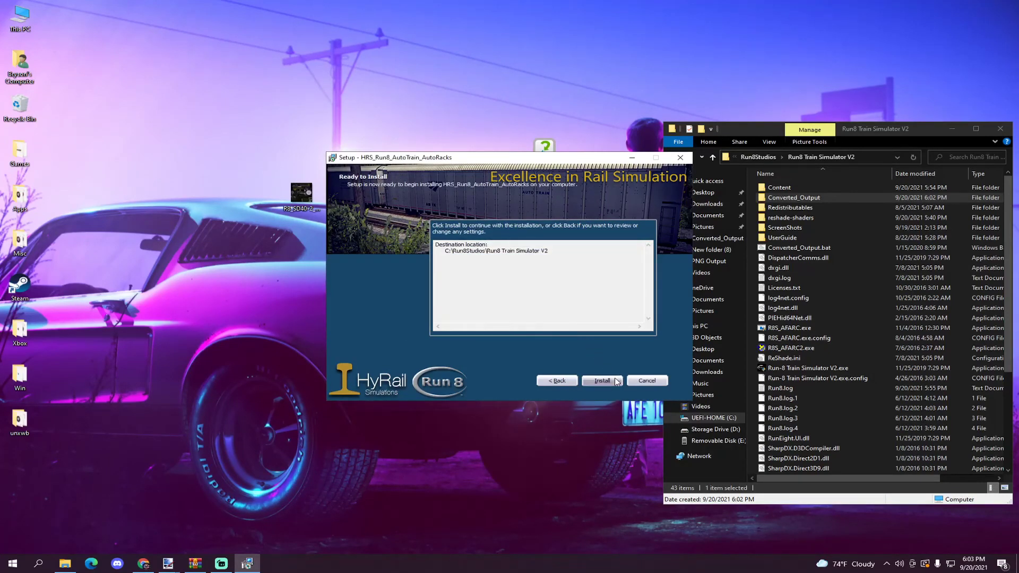
{"action": "left_click", "coordinate": [615, 379]}
Start Run8 Train Simulator V2 and launch the HRS_Extraboard_Jesup scenario in CSX Southeast US
{"action": "key", "text": "super"}
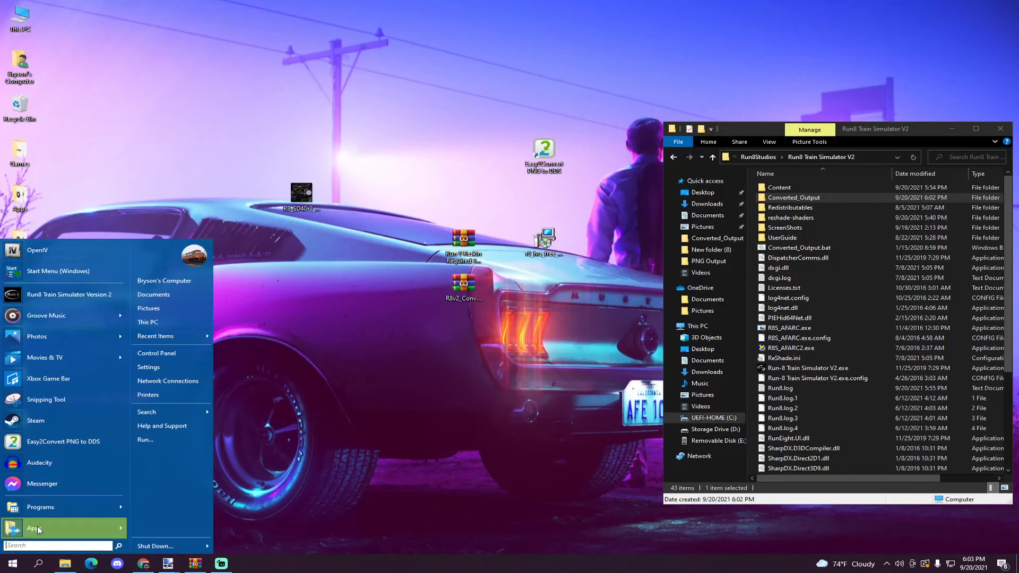
{"action": "left_click", "coordinate": [71, 295]}
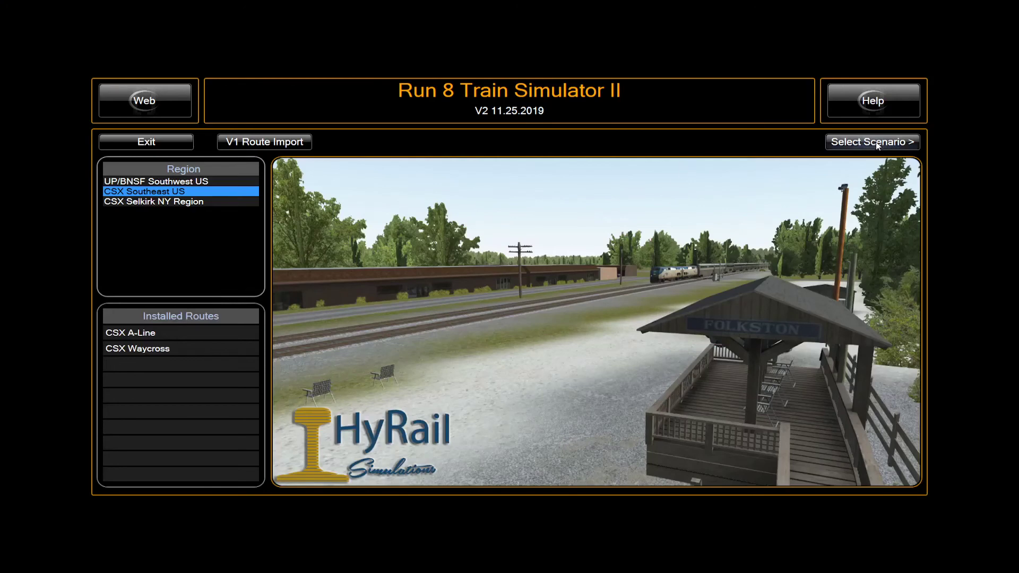
{"action": "left_click", "coordinate": [873, 142]}
{"action": "left_click", "coordinate": [874, 141]}
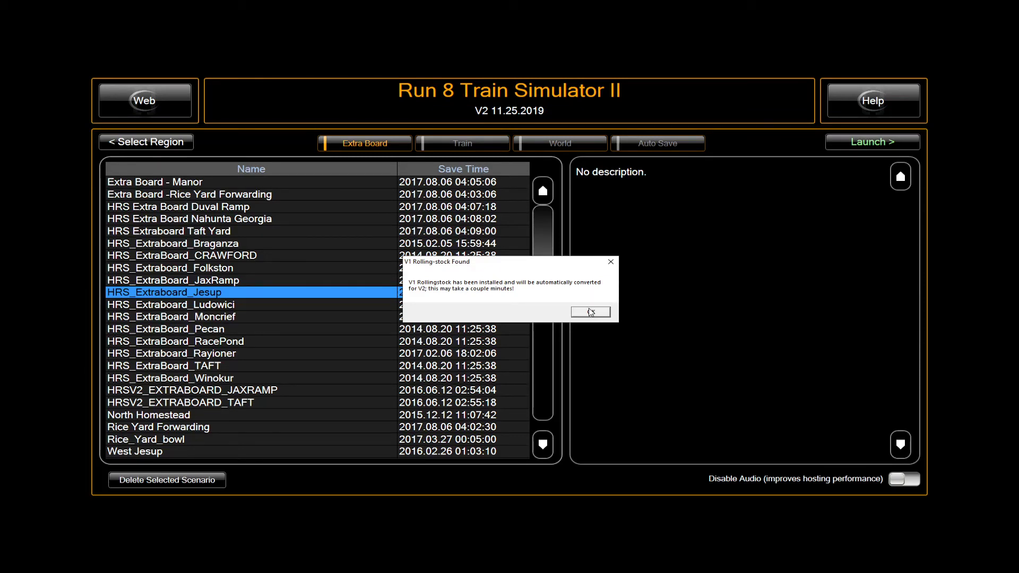
{"action": "left_click", "coordinate": [590, 312]}
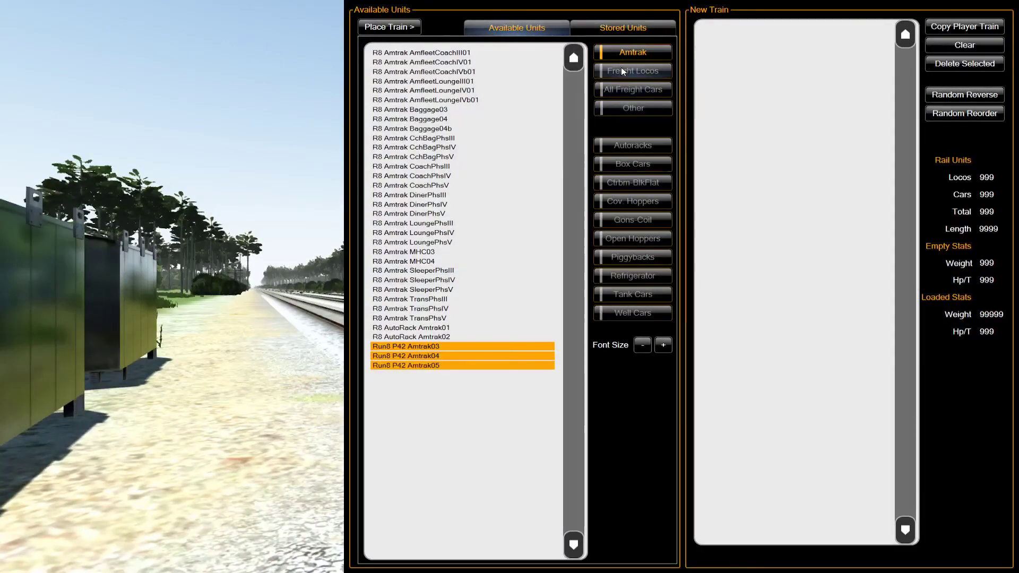
Add the R8 SD40-2 CARG01 from Freight Locos and place it on the nearest track
{"action": "left_click", "coordinate": [621, 68]}
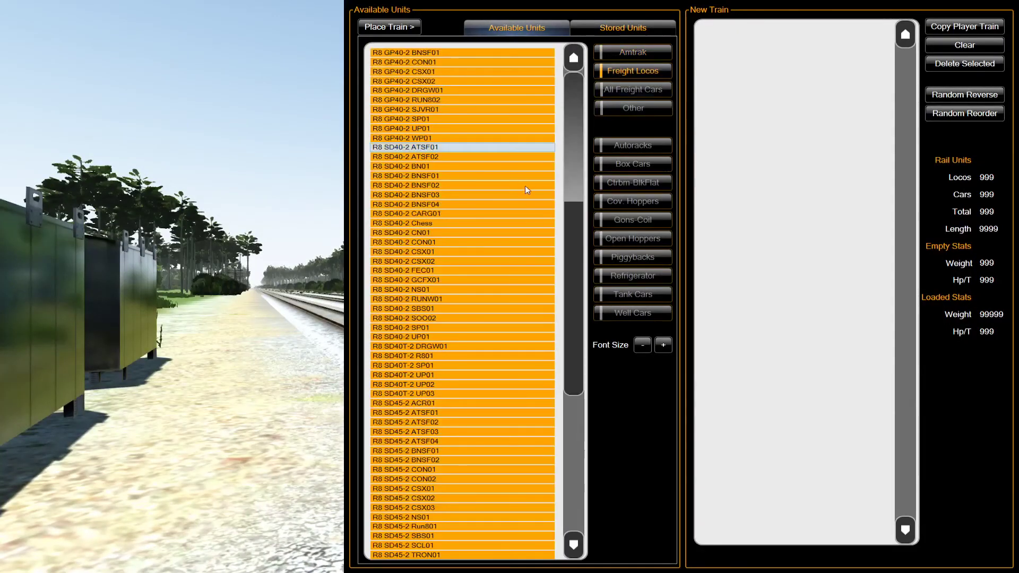
{"action": "double_click", "coordinate": [444, 213]}
{"action": "left_click", "coordinate": [389, 27]}
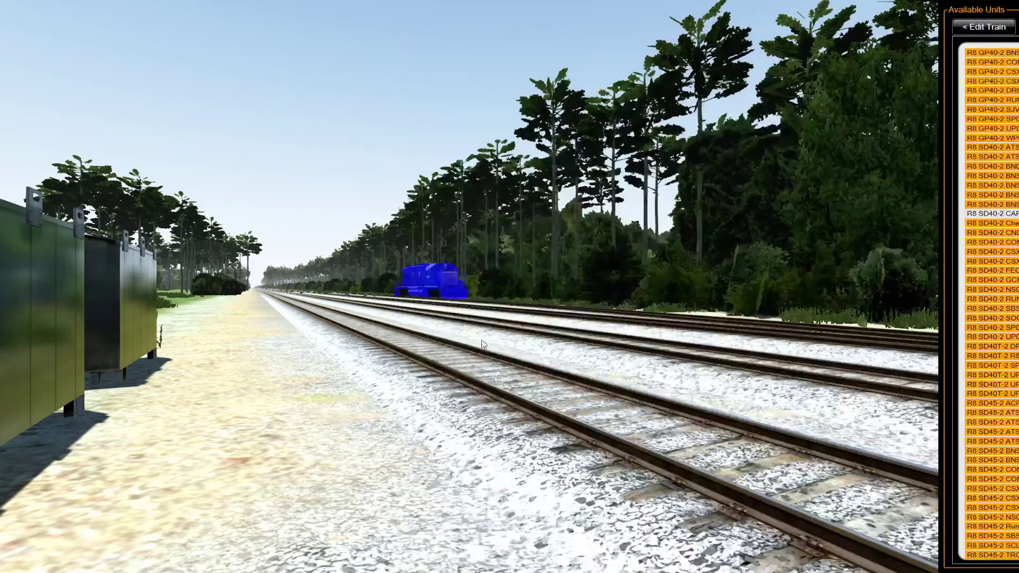
{"action": "left_click", "coordinate": [486, 372]}
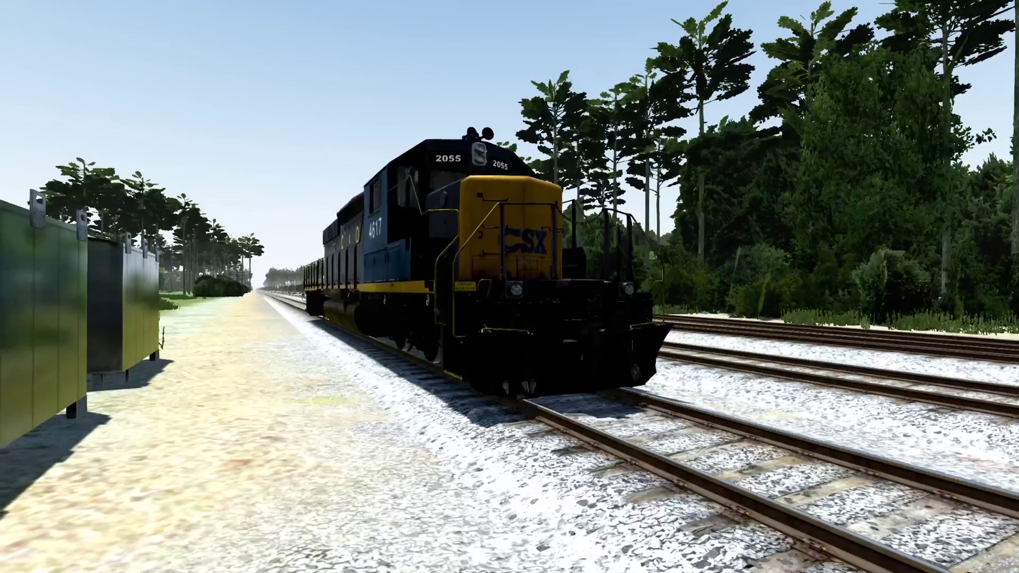